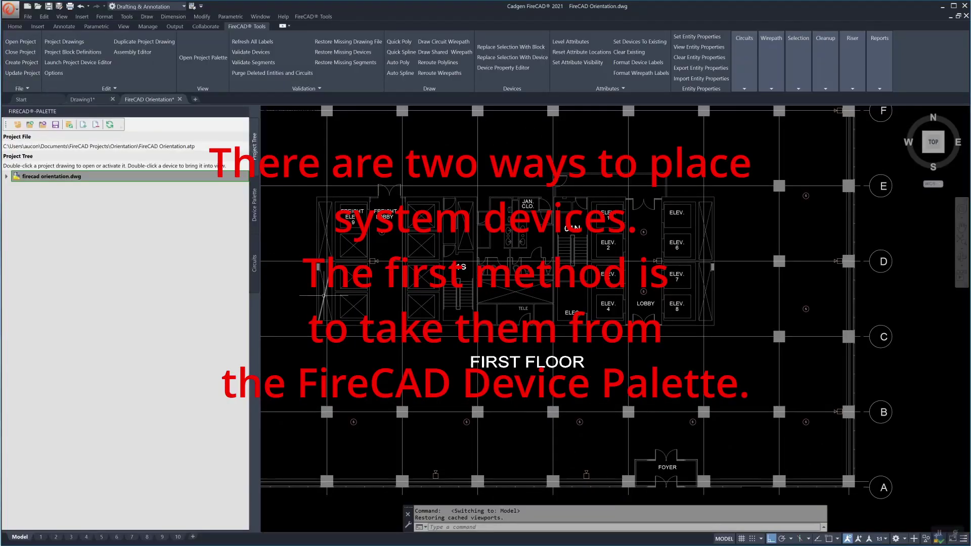
# Filter the device palette to 200x entries
pyautogui.click(254, 213)
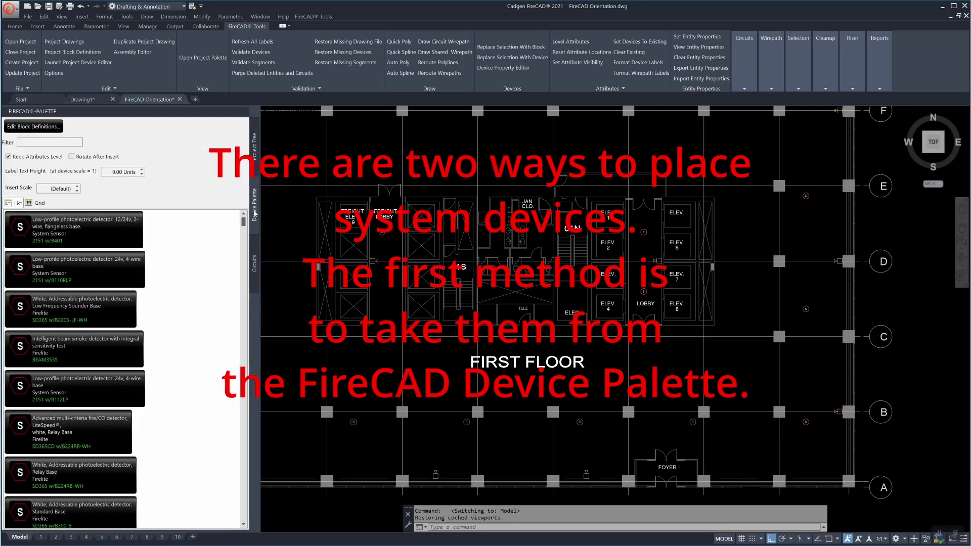
pyautogui.click(56, 141)
pyautogui.write('200x')
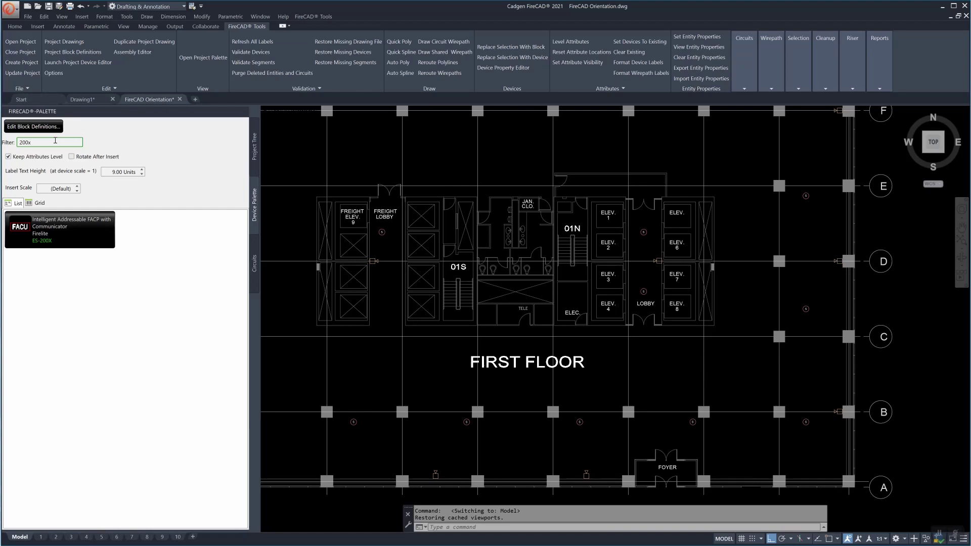
# Insert the ES-200X FACU panel block inside the first-floor ELEC room
pyautogui.click(52, 234)
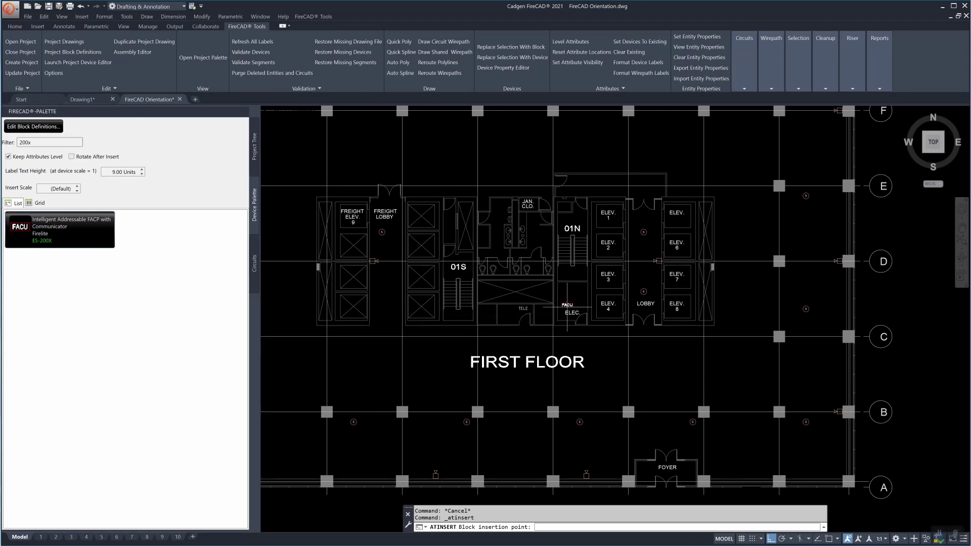
pyautogui.scroll(3, 572, 293)
pyautogui.scroll(2, 571, 292)
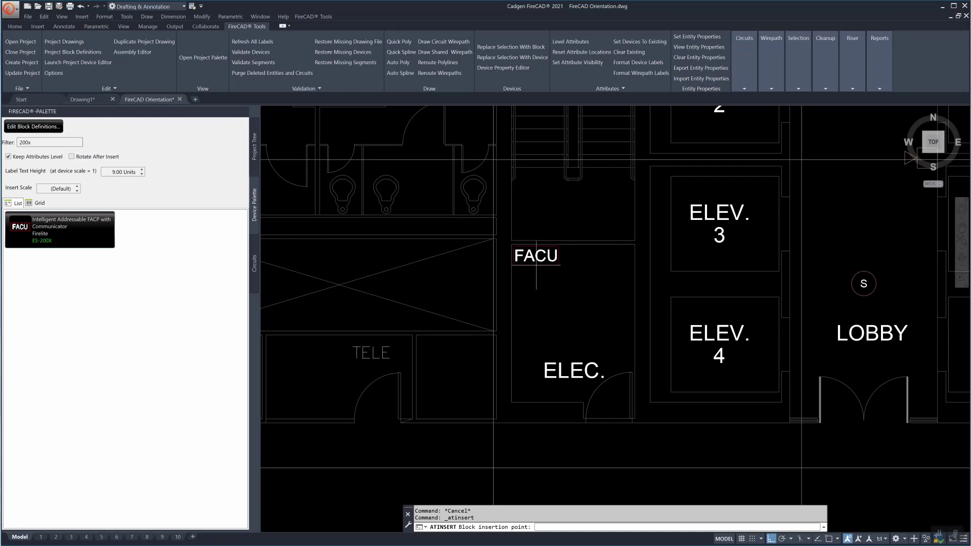
pyautogui.click(536, 263)
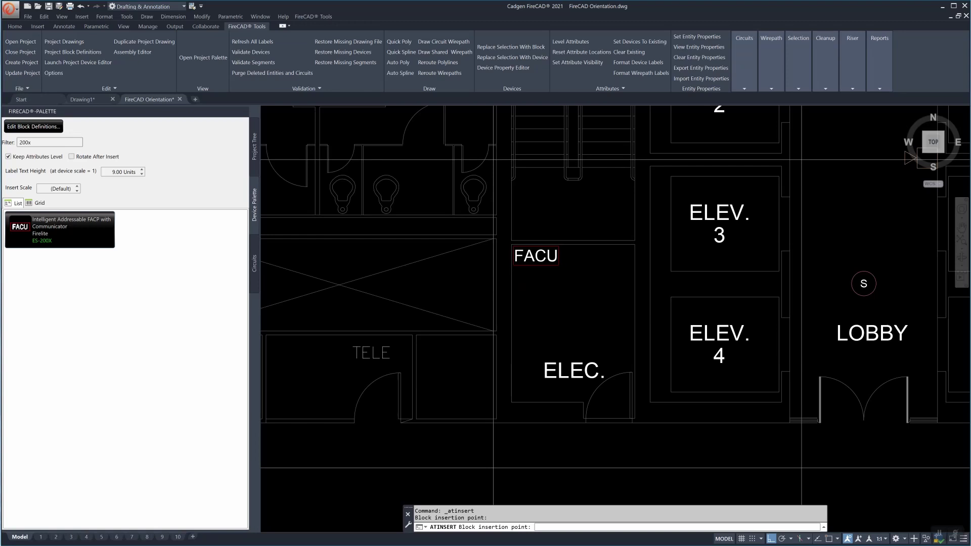
# Name the inserted FACU panel P1 and accept its default input circuit selections
pyautogui.press('Return')
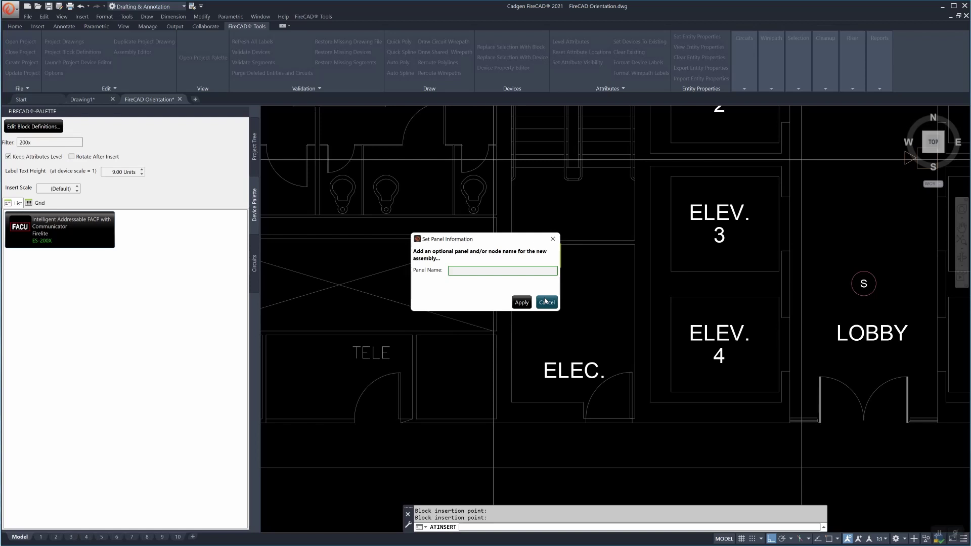
pyautogui.write('P1')
pyautogui.click(522, 303)
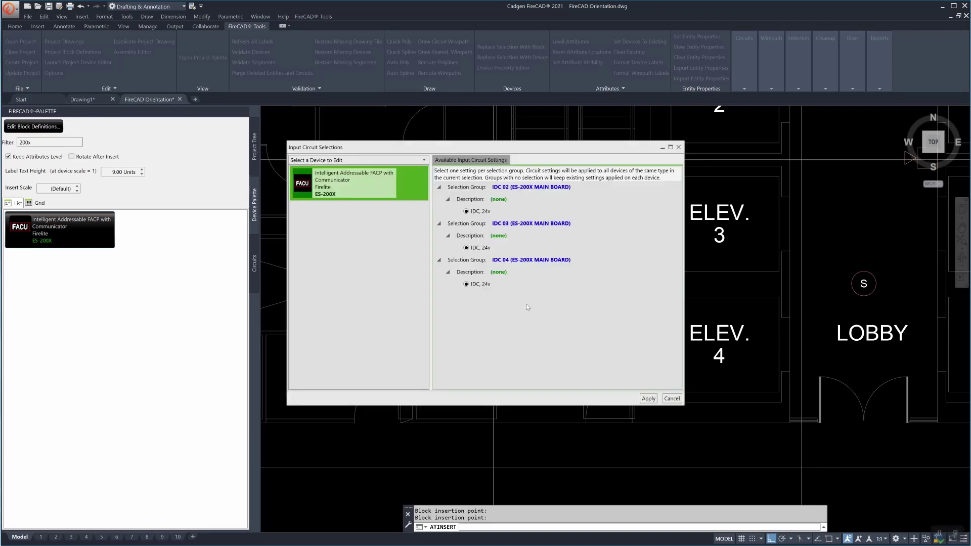
pyautogui.click(648, 398)
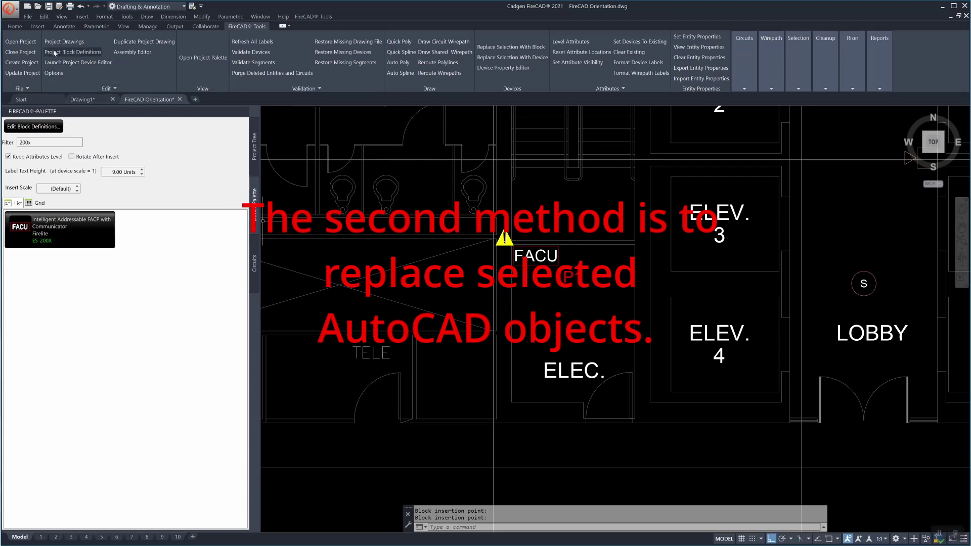
# Draw a small circle just below the FACU label in the ELEC room and select it
pyautogui.click(16, 27)
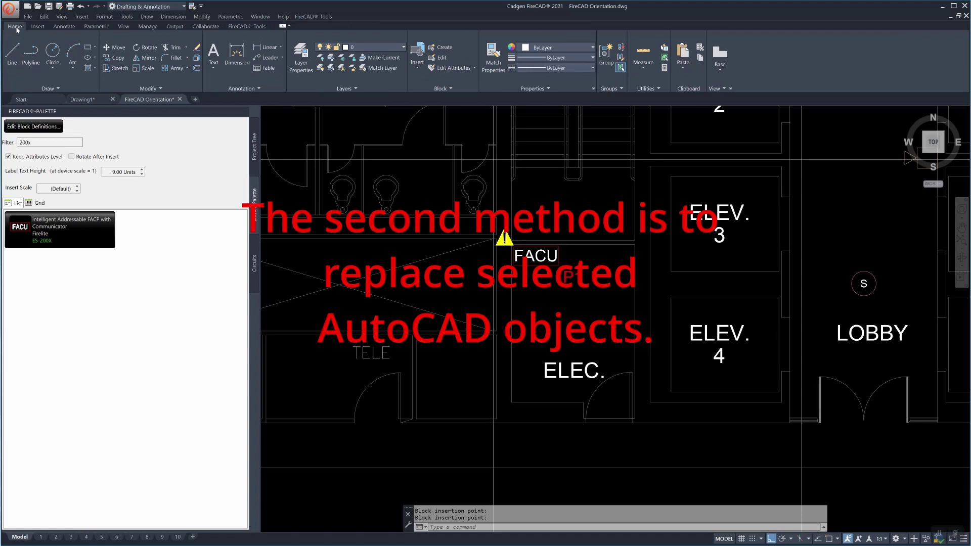
pyautogui.click(53, 50)
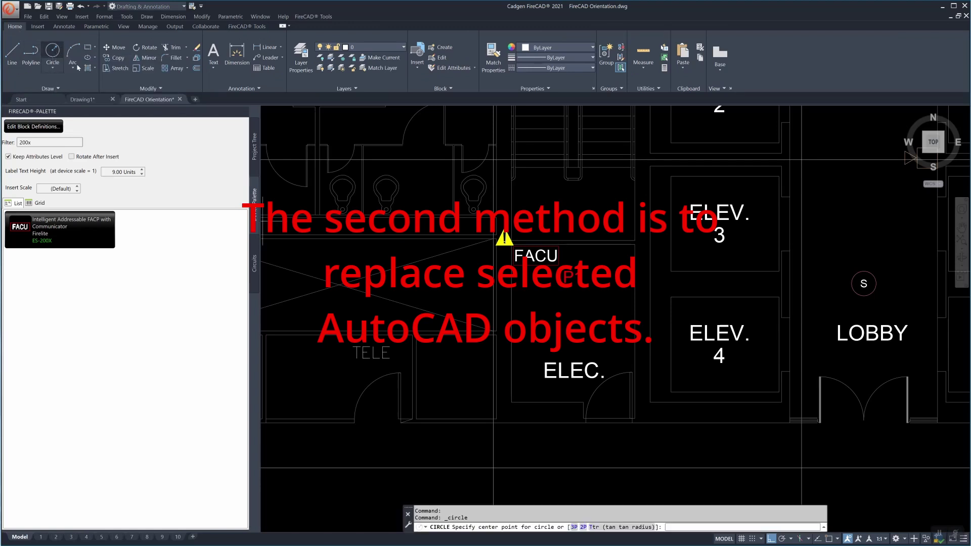
pyautogui.click(535, 290)
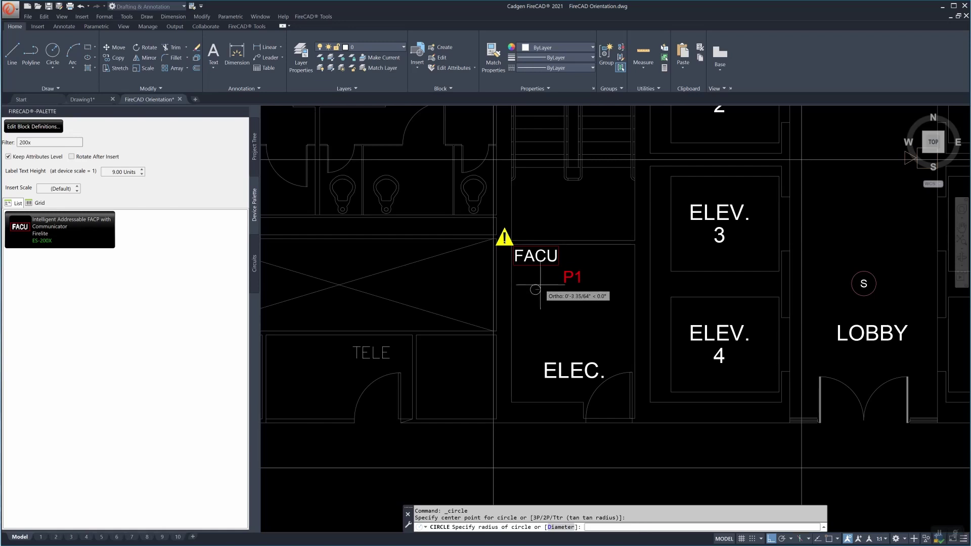
pyautogui.click(542, 283)
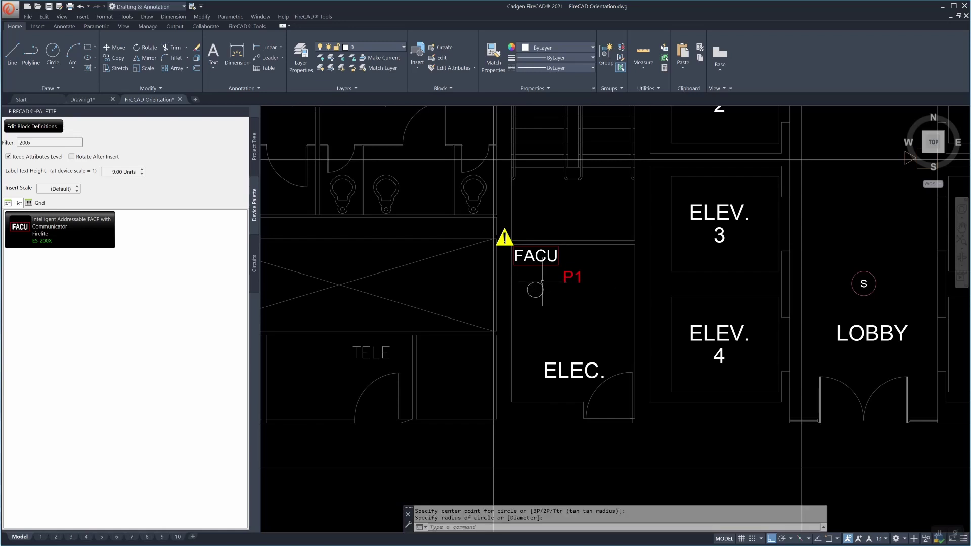
pyautogui.click(542, 283)
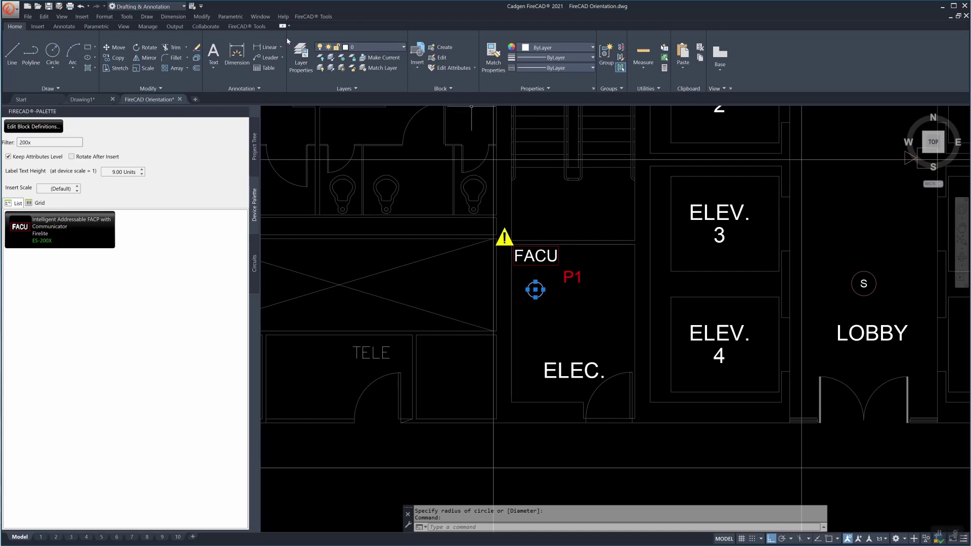
pyautogui.click(248, 27)
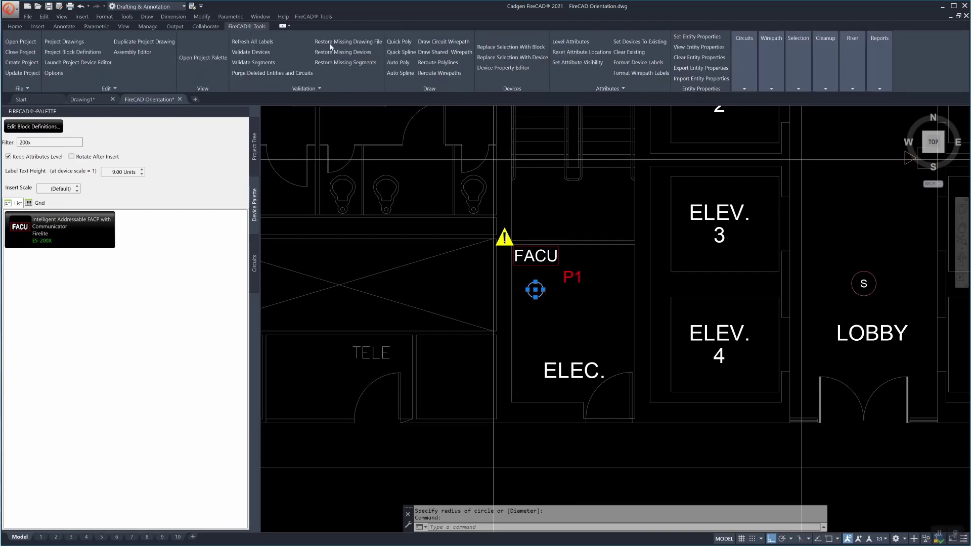
# Open the Device Selection dialog for the circle, filtered to NFPA 170 SMOKE DETECTOR block definitions
pyautogui.click(502, 59)
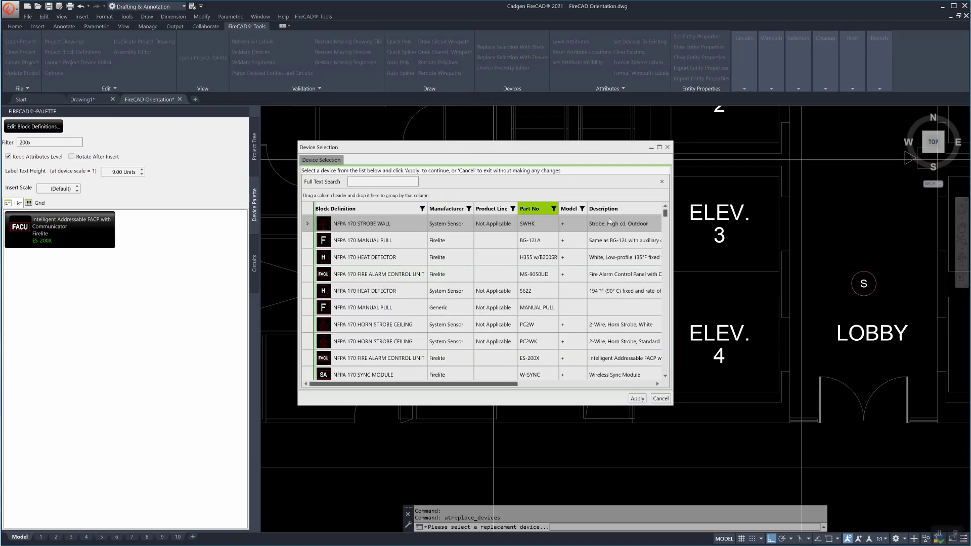
pyautogui.moveTo(671, 233); pyautogui.dragTo(842, 231)
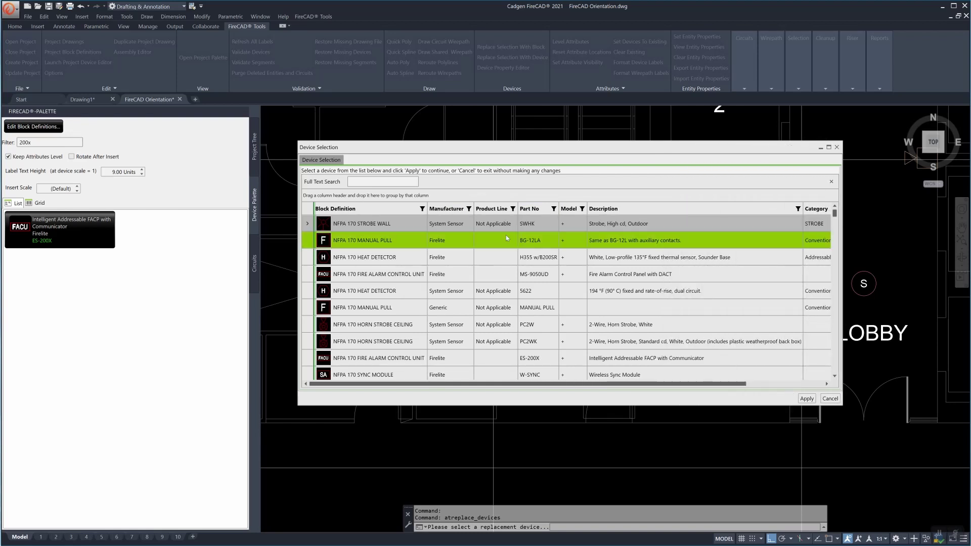
pyautogui.click(422, 209)
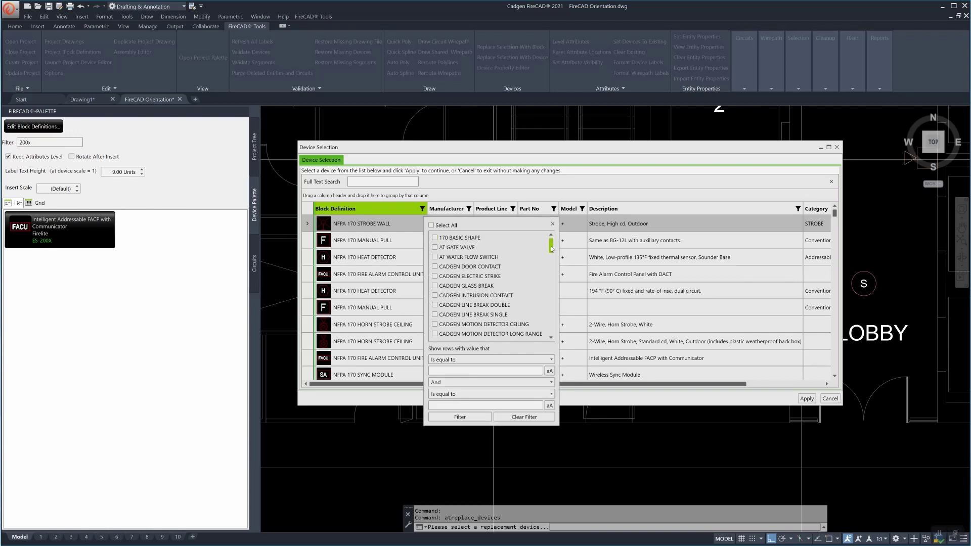
pyautogui.moveTo(552, 248); pyautogui.dragTo(558, 317)
pyautogui.click(434, 315)
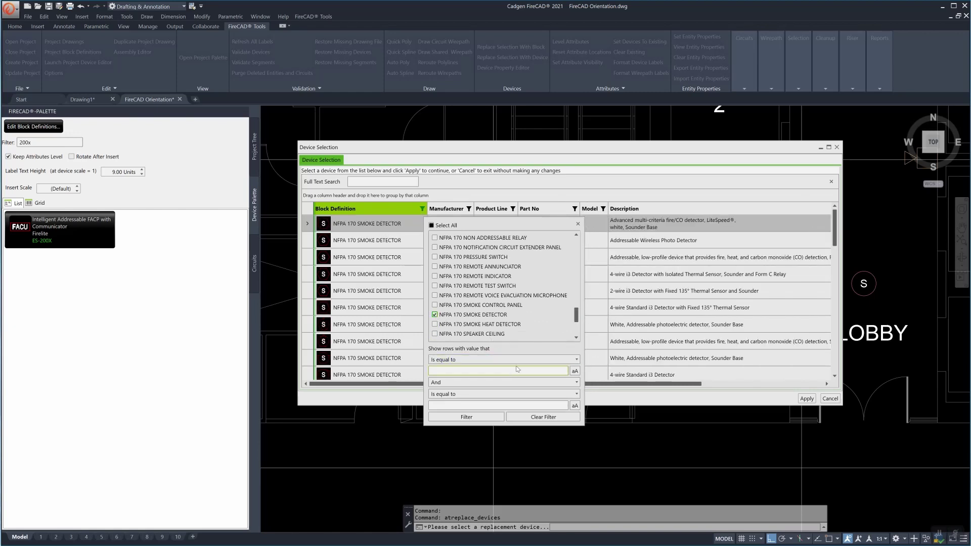
pyautogui.click(577, 225)
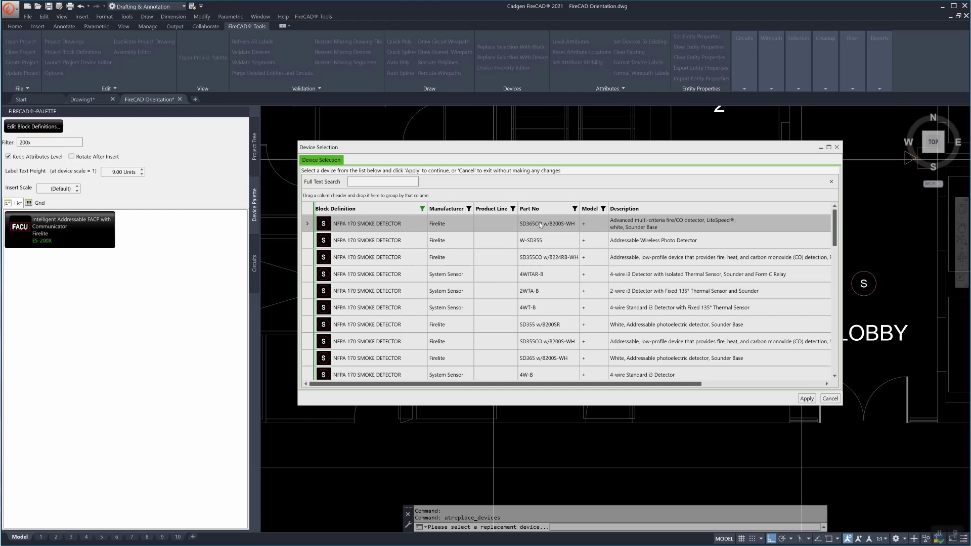
pyautogui.moveTo(401, 144); pyautogui.dragTo(321, 142)
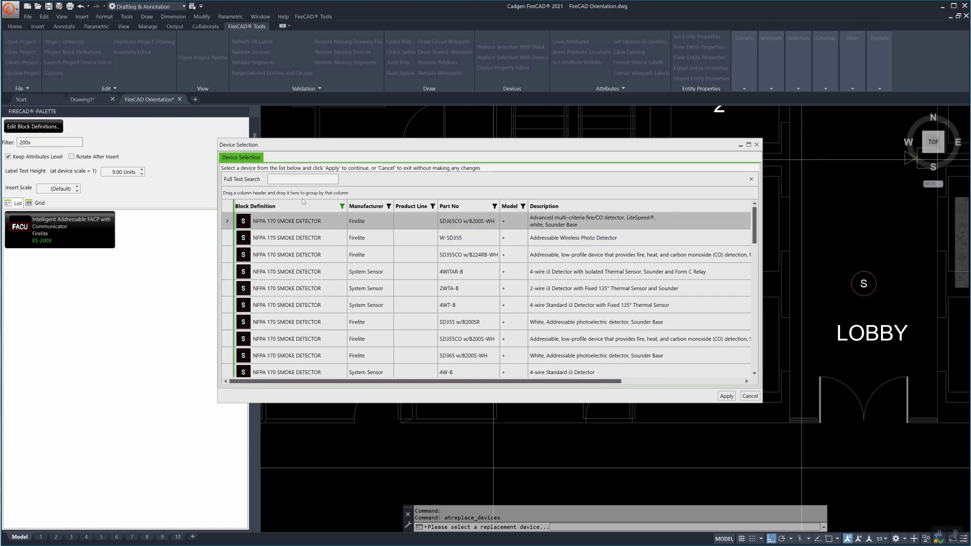
# Search SD36, sort by Part No, and apply SD365 w/B300-6 as the circle's replacement device
pyautogui.click(285, 179)
pyautogui.write('SD')
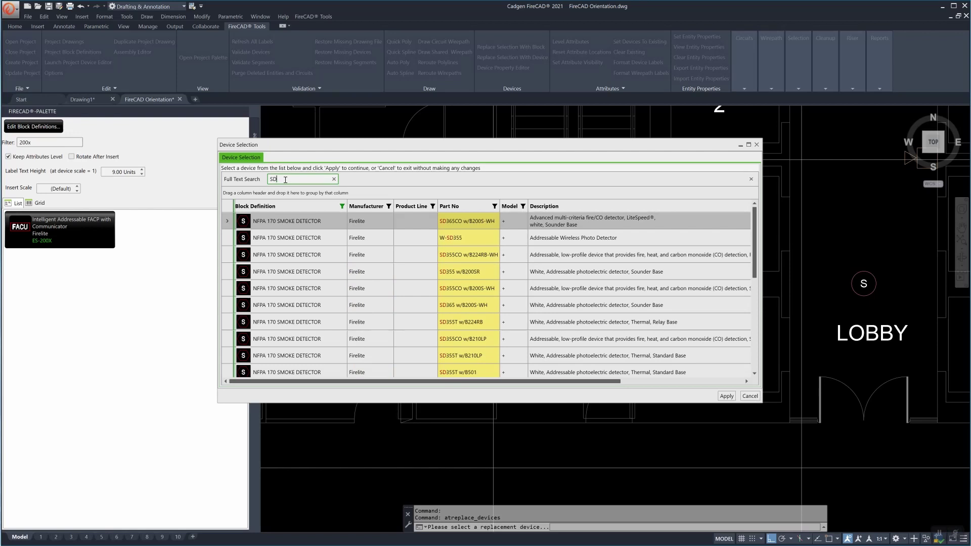
pyautogui.write('365')
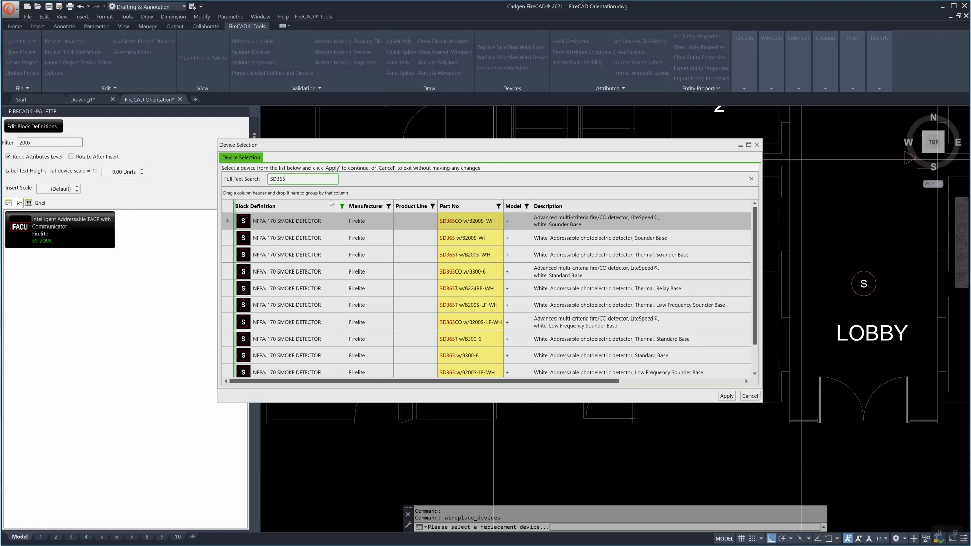
pyautogui.click(446, 208)
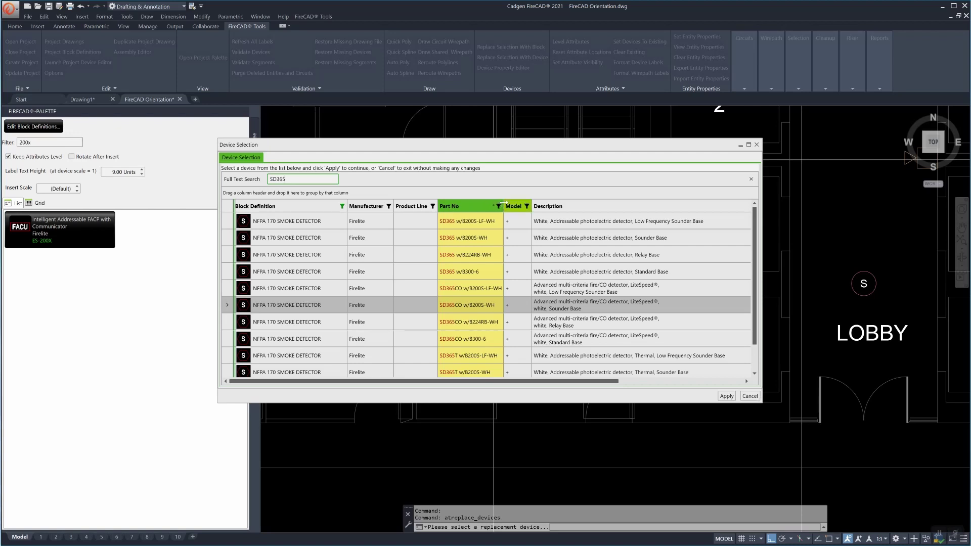
pyautogui.moveTo(504, 203); pyautogui.dragTo(535, 204)
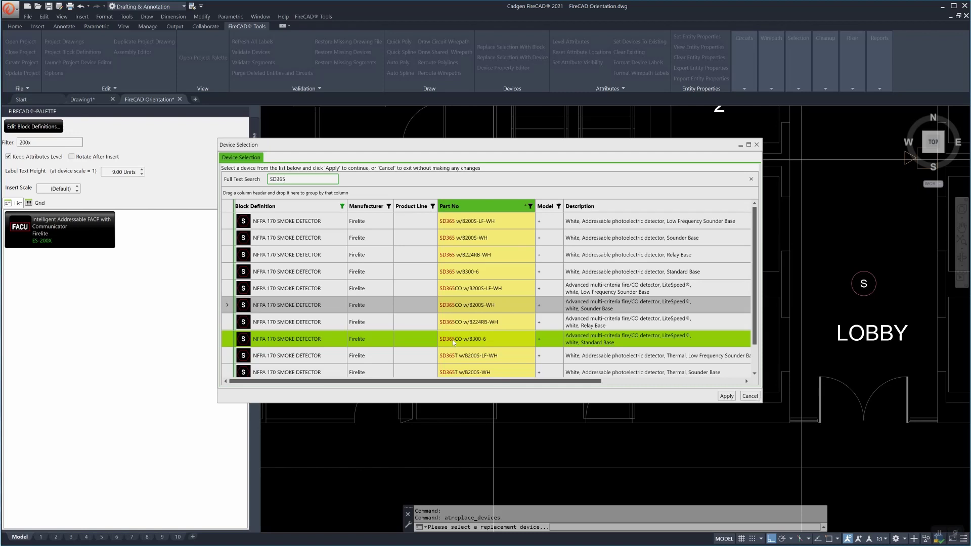
pyautogui.scroll(-1, 454, 339)
pyautogui.scroll(-1, 453, 340)
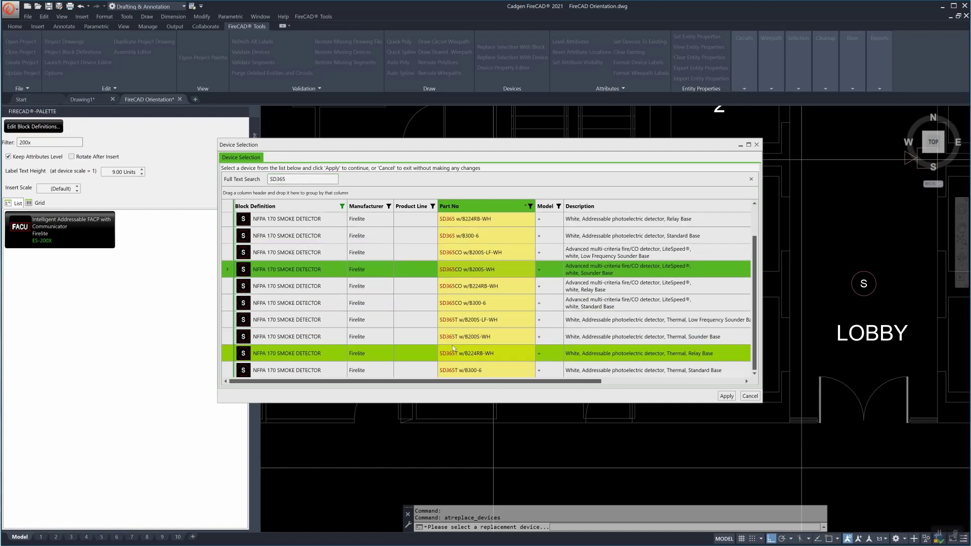
pyautogui.scroll(1, 461, 304)
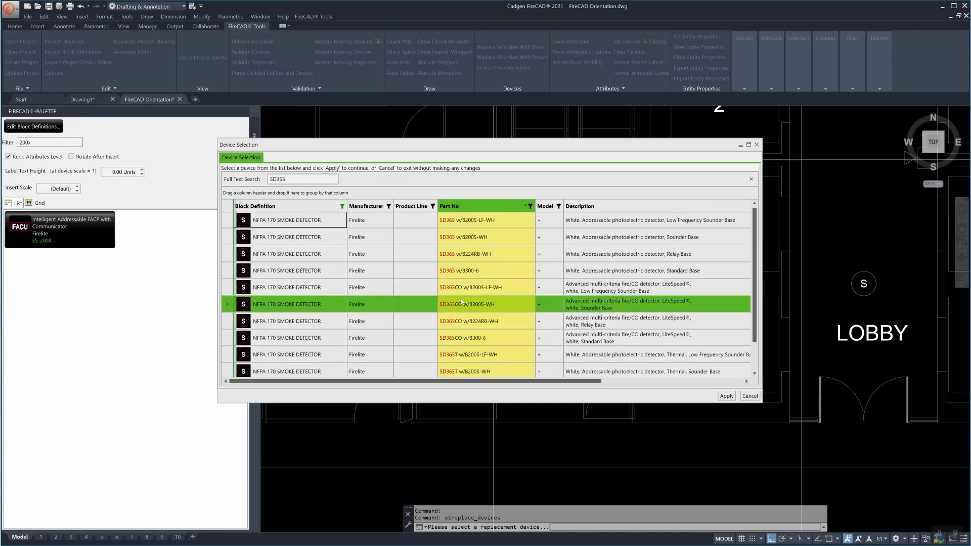
pyautogui.click(463, 274)
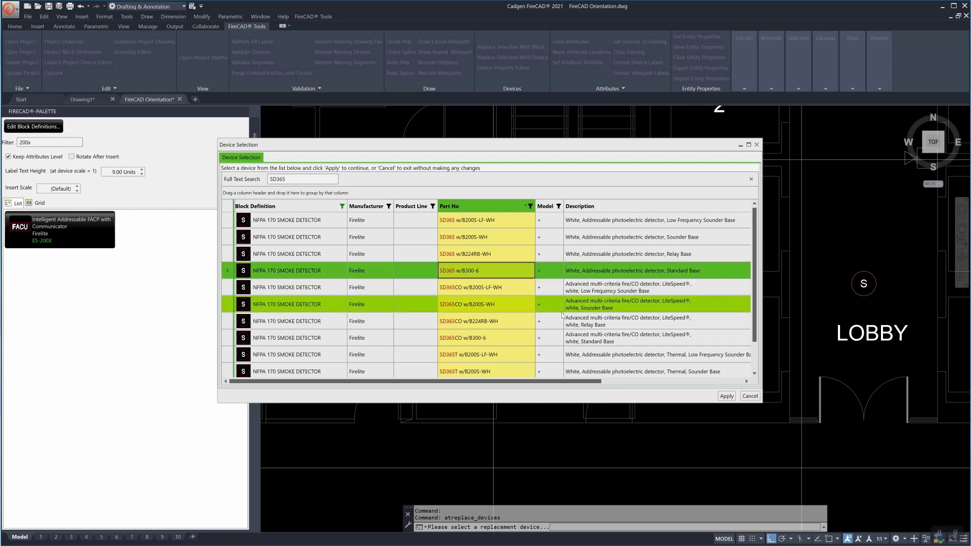
pyautogui.click(728, 398)
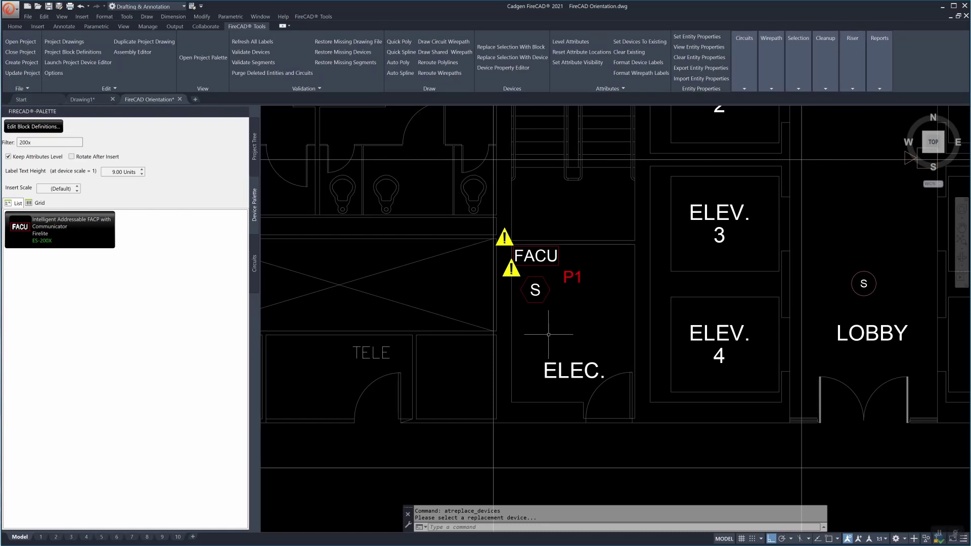
pyautogui.scroll(-2, 549, 335)
pyautogui.moveTo(548, 335); pyautogui.dragTo(463, 346, button='middle')
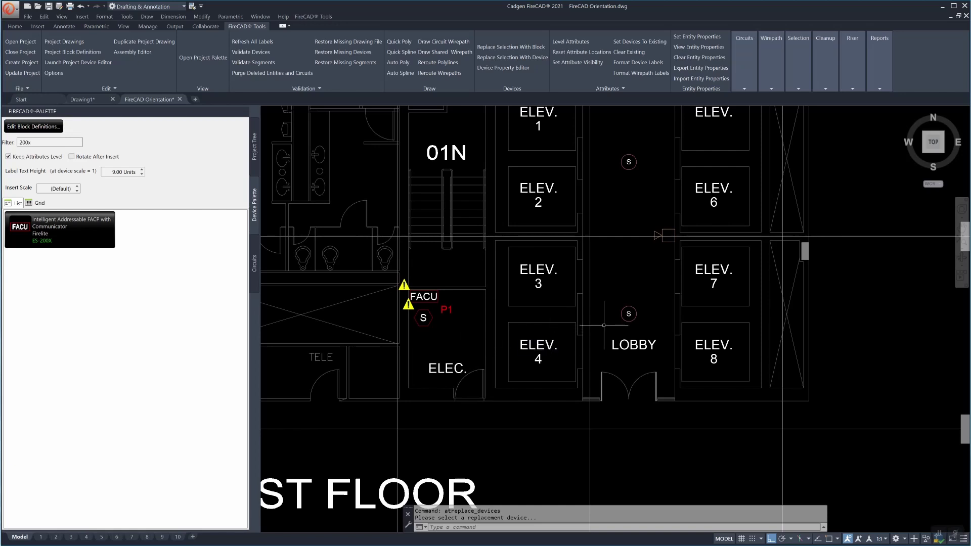
pyautogui.scroll(-6, 628, 313)
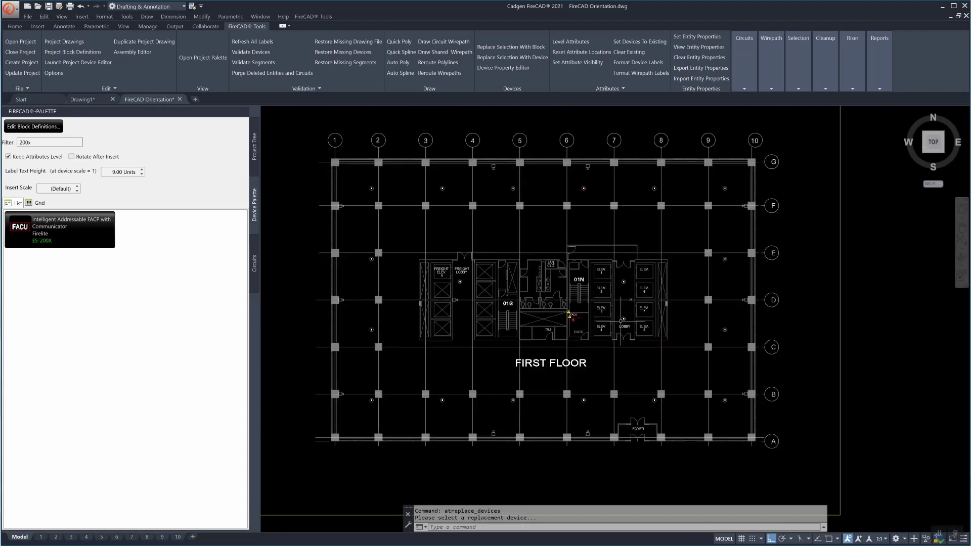
pyautogui.scroll(6, 621, 321)
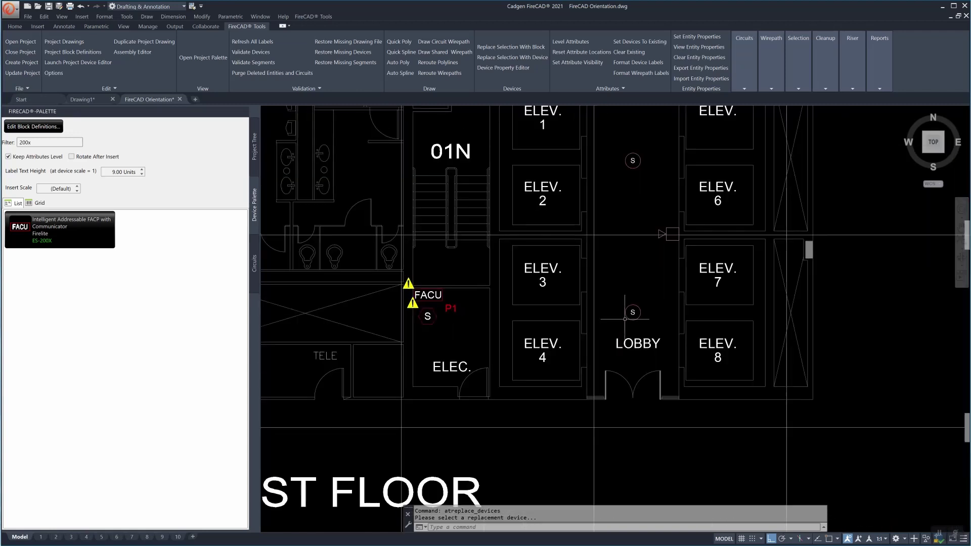
# Review the lobby detector's properties, then Select Similar to pick both lobby S symbols
pyautogui.click(628, 317)
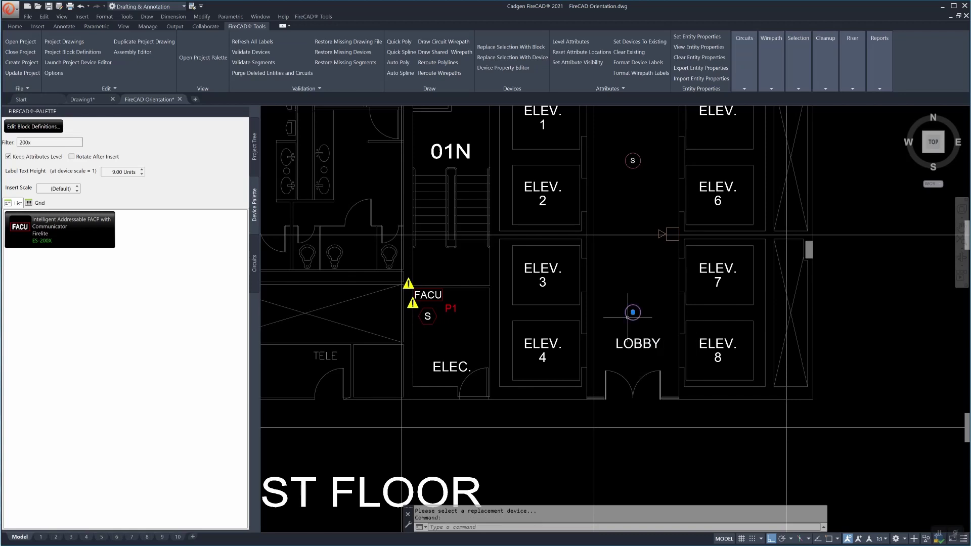
pyautogui.rightClick(627, 317)
pyautogui.click(650, 303)
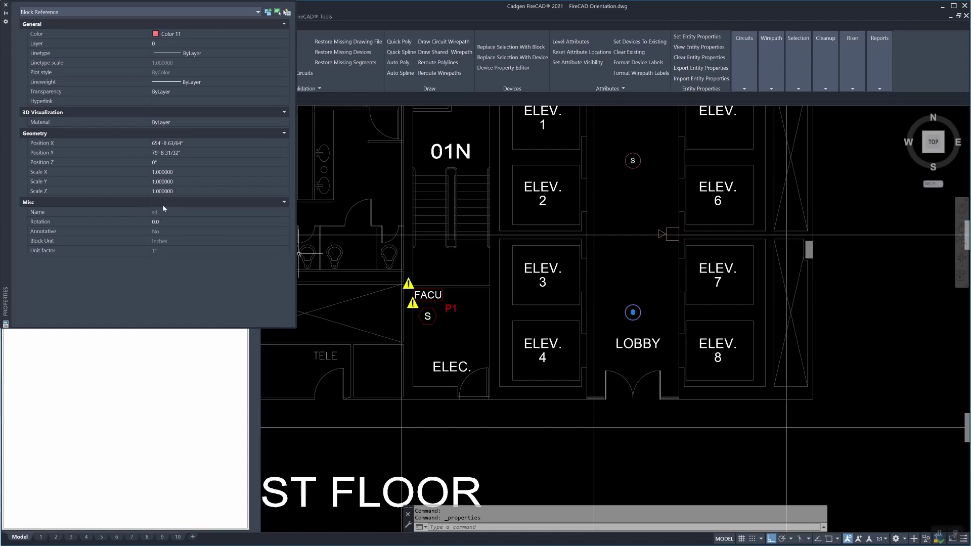
pyautogui.click(5, 5)
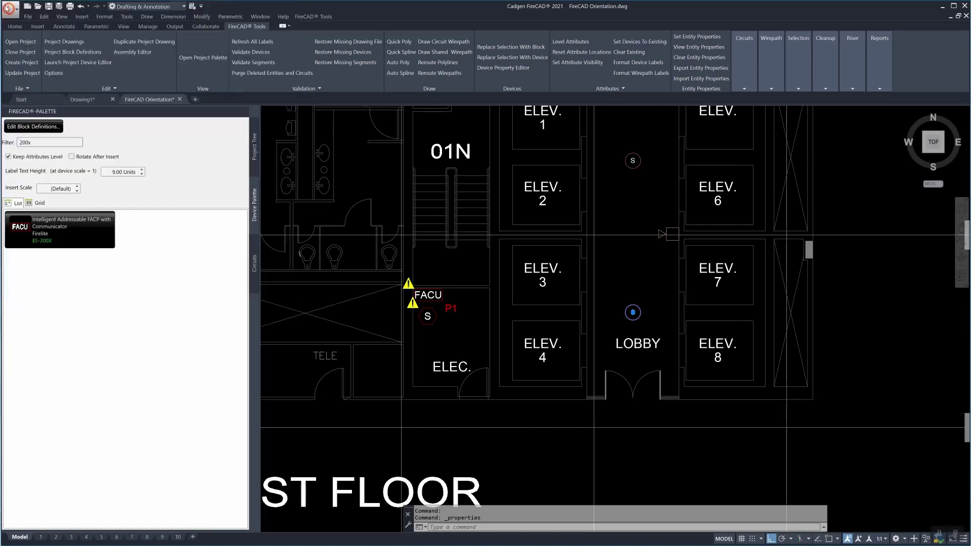
pyautogui.rightClick(627, 318)
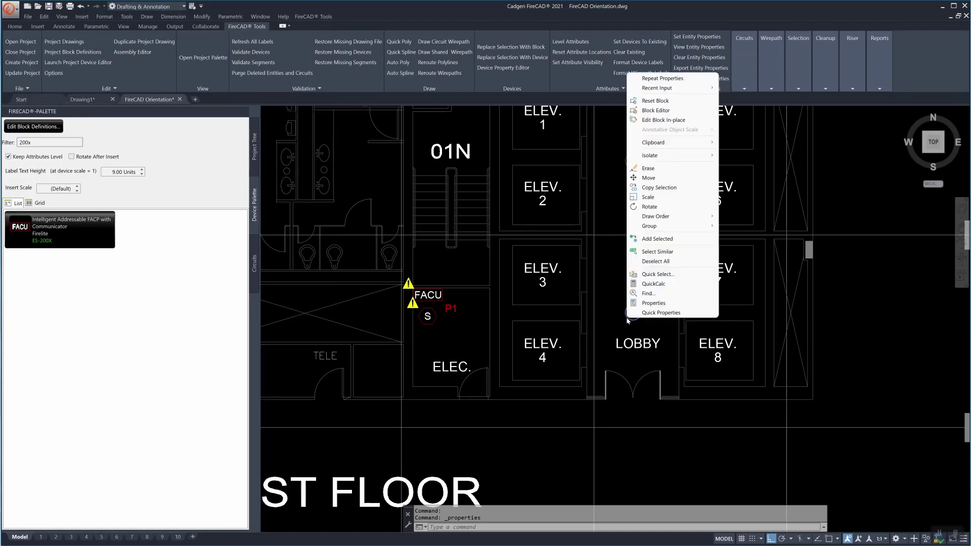
pyautogui.click(656, 251)
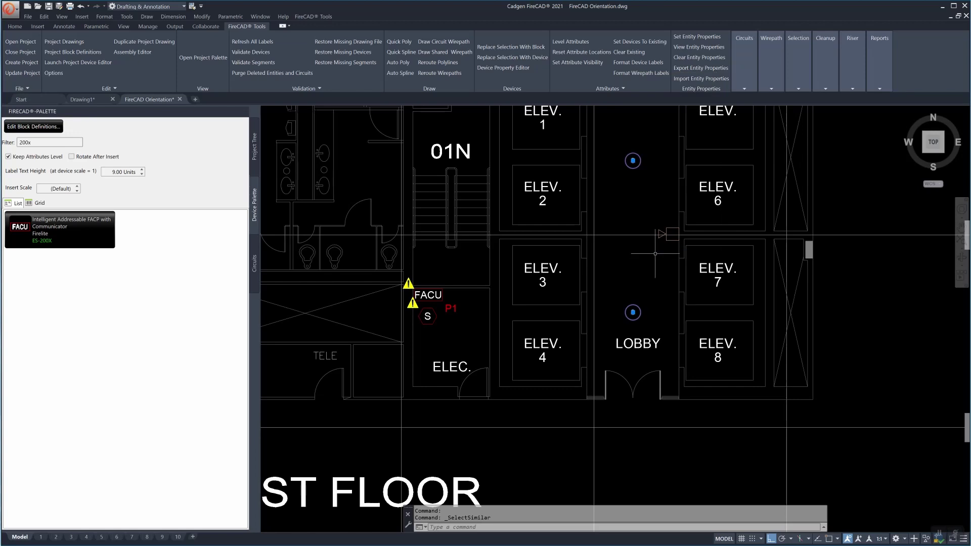
# Replace the selected lobby symbols with the SD365 w/B300-6 detector found by searching SD365
pyautogui.click(502, 57)
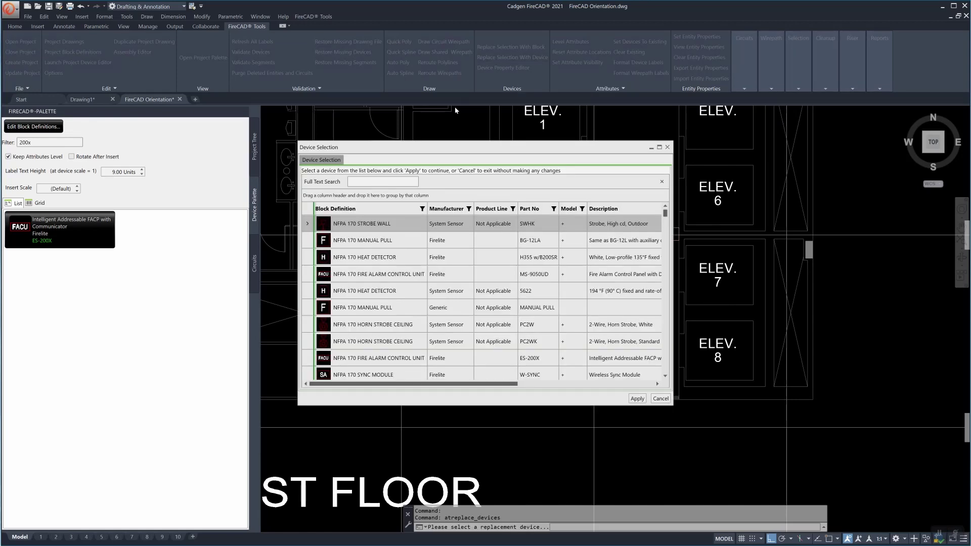
pyautogui.click(396, 181)
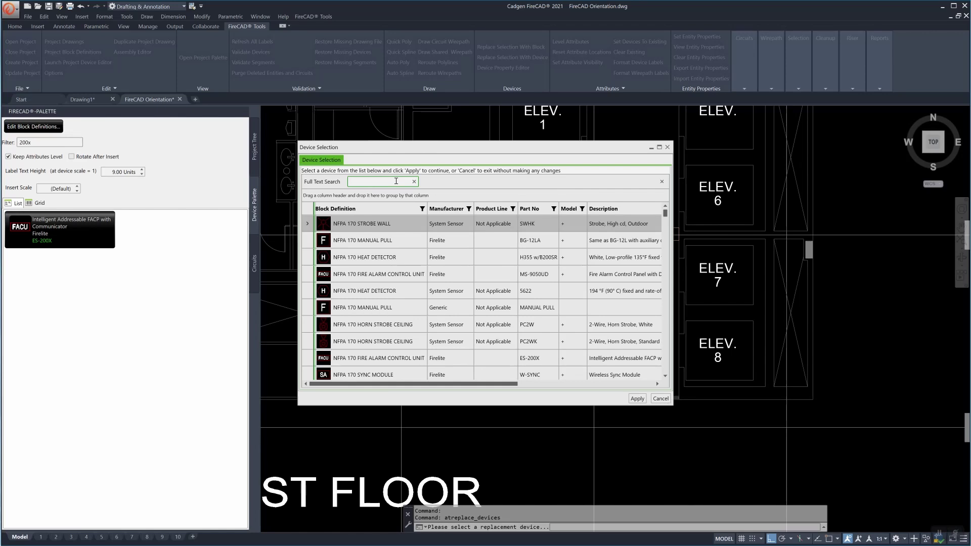
pyautogui.write('S')
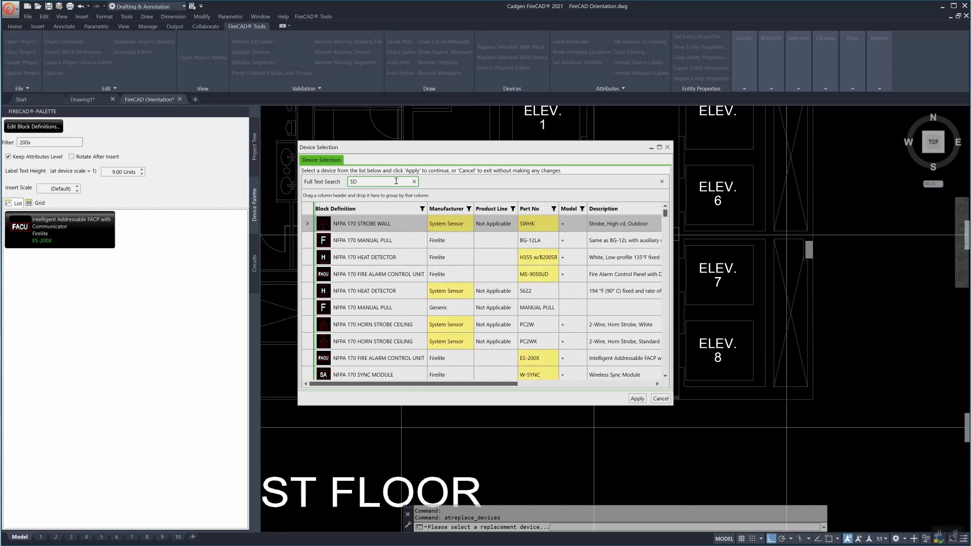
pyautogui.write('D3')
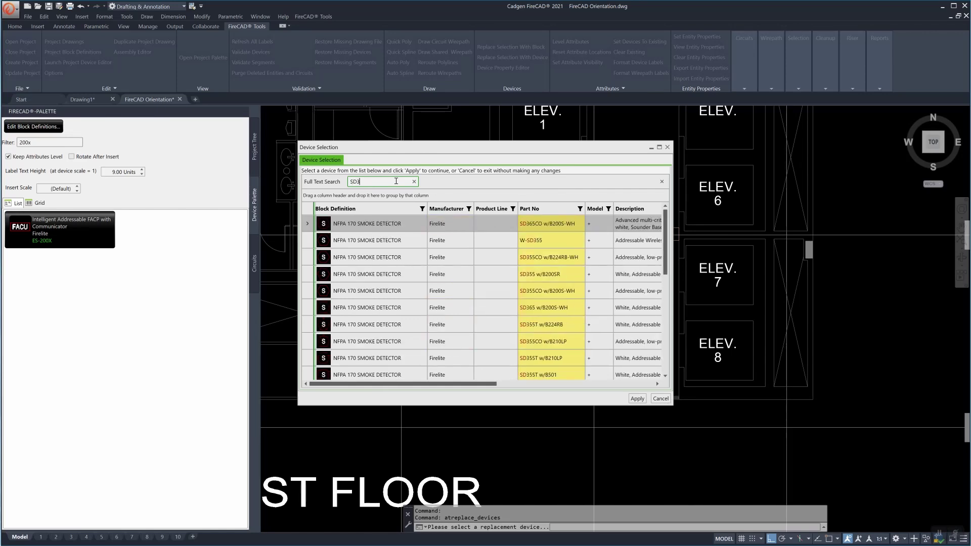
pyautogui.write('65')
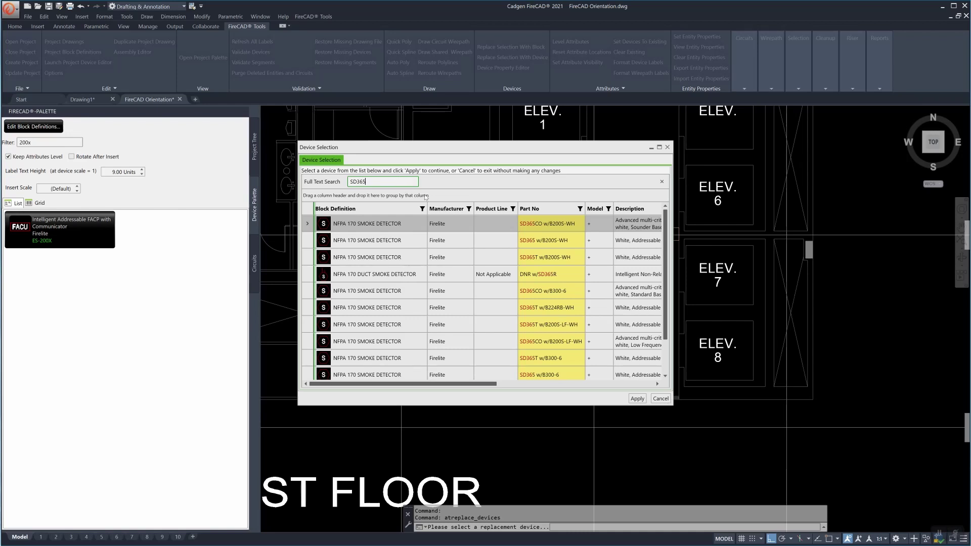
pyautogui.click(635, 259)
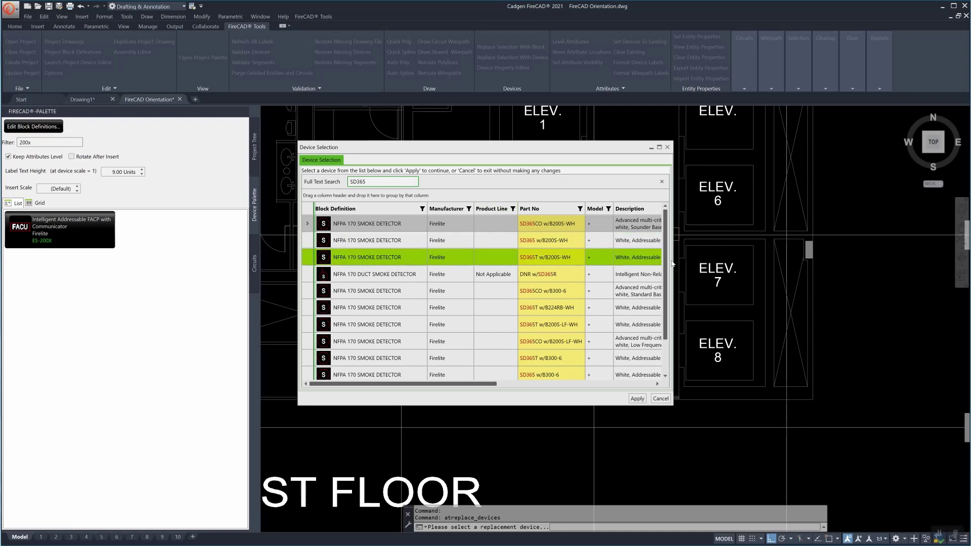
pyautogui.moveTo(668, 269); pyautogui.dragTo(664, 304)
pyautogui.click(543, 327)
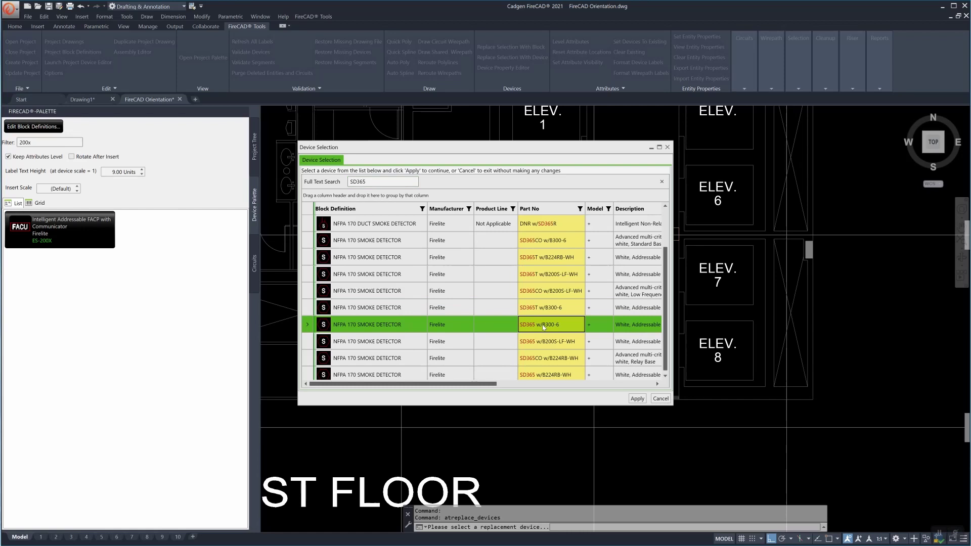
pyautogui.click(637, 398)
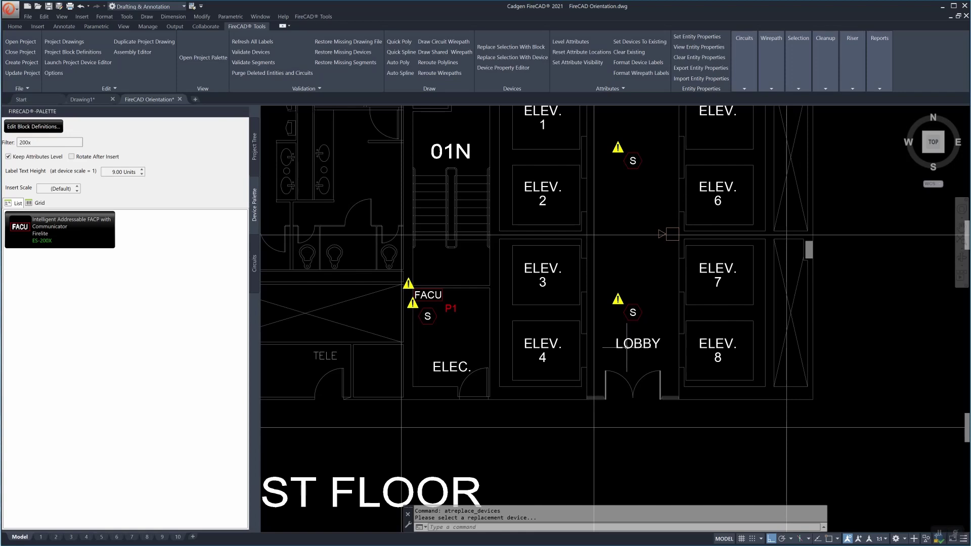
pyautogui.scroll(-2, 617, 325)
pyautogui.moveTo(617, 325); pyautogui.dragTo(550, 332, button='middle')
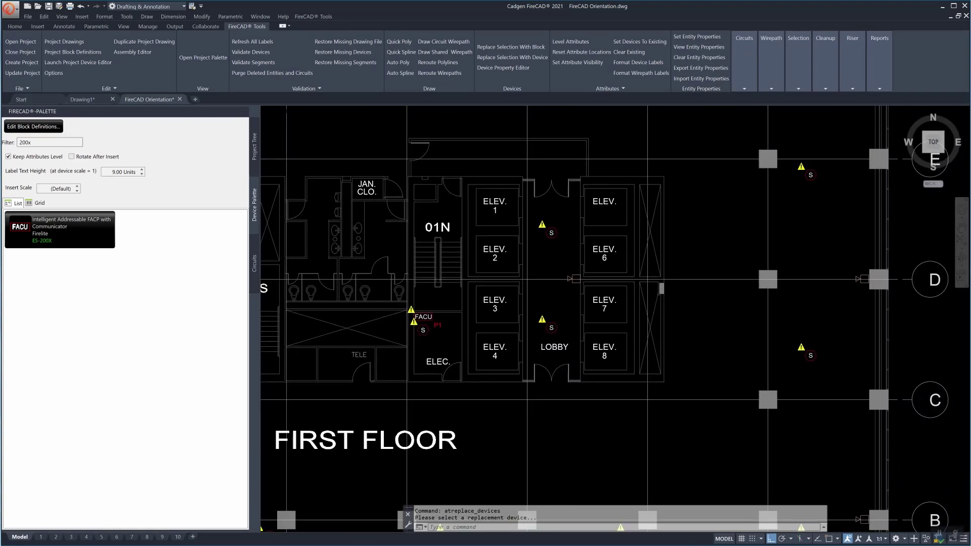
pyautogui.click(550, 328)
pyautogui.rightClick(552, 330)
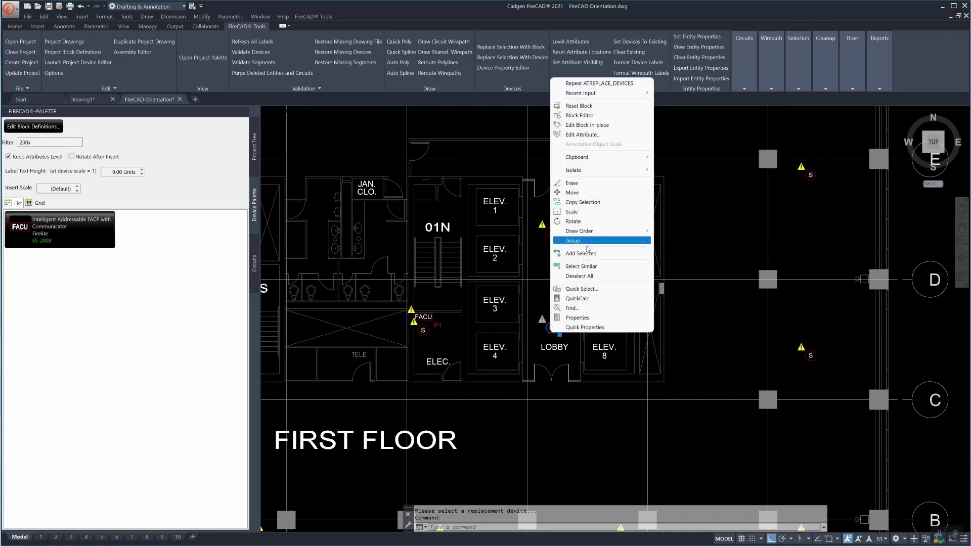
pyautogui.click(581, 267)
pyautogui.scroll(-2, 582, 268)
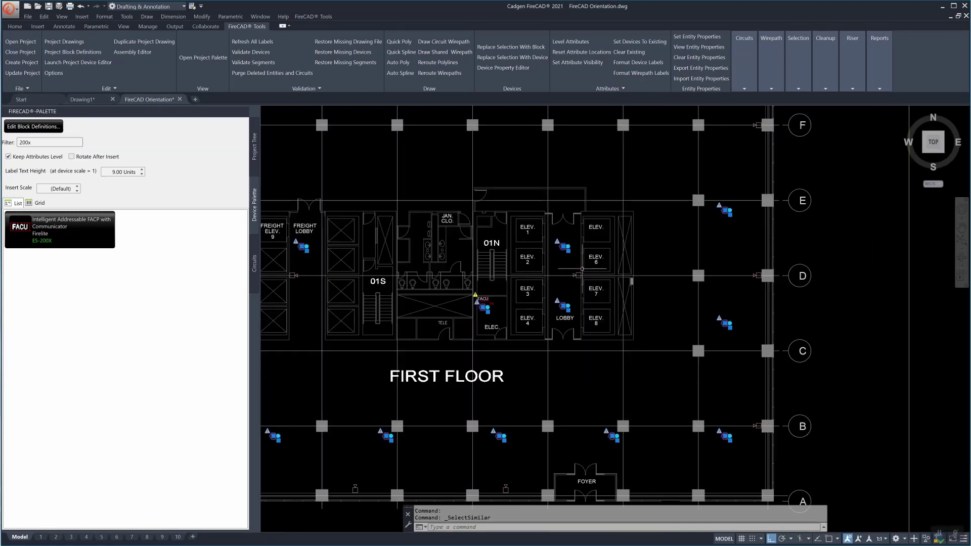
pyautogui.scroll(-8, 582, 268)
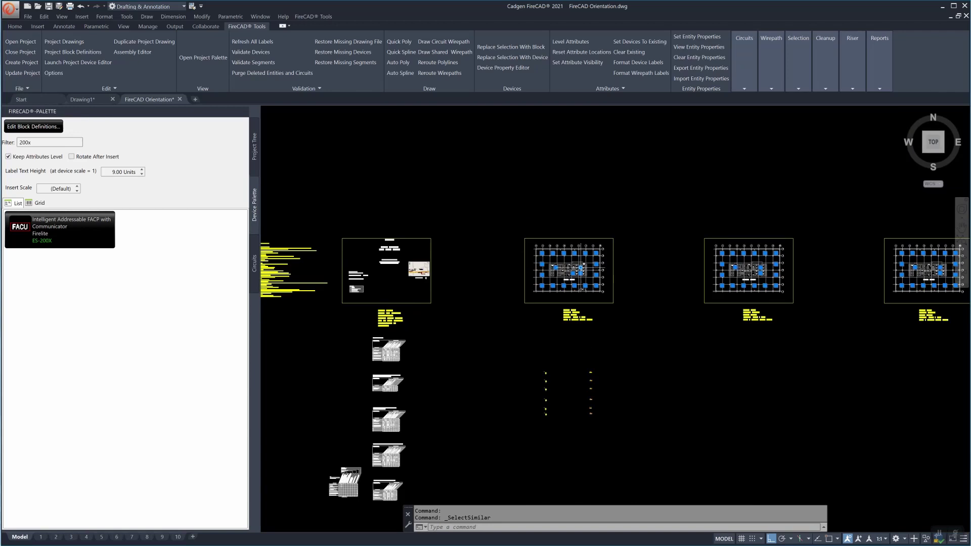
pyautogui.scroll(-2, 582, 269)
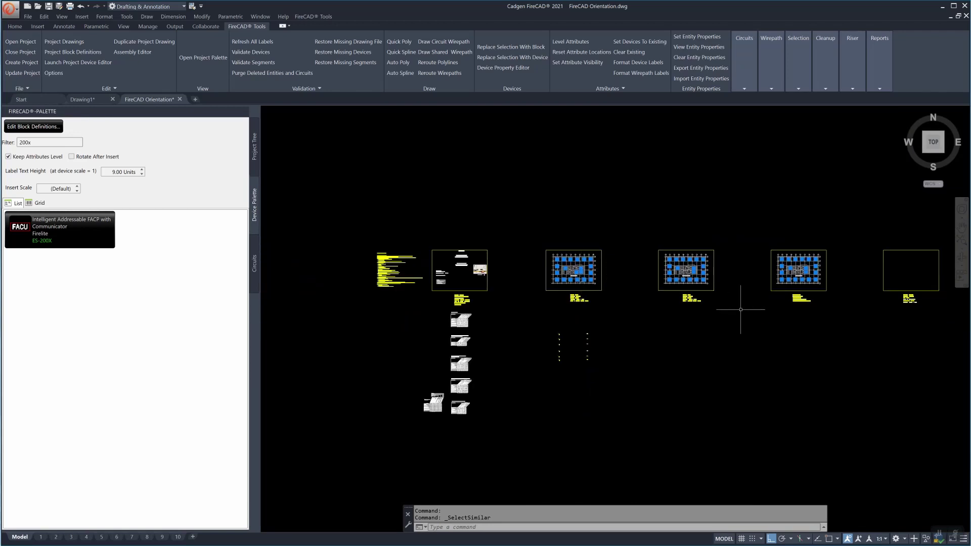
pyautogui.scroll(2, 541, 309)
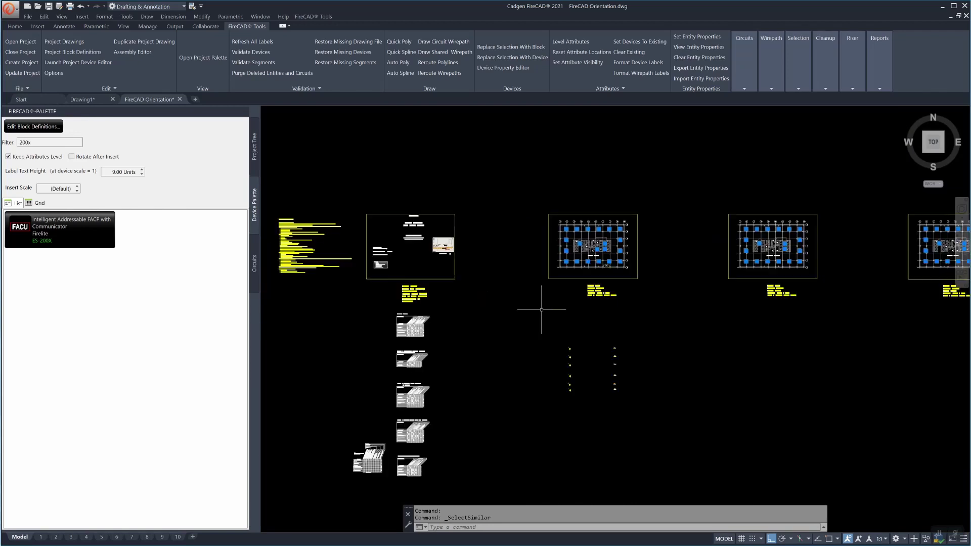
pyautogui.scroll(2, 541, 310)
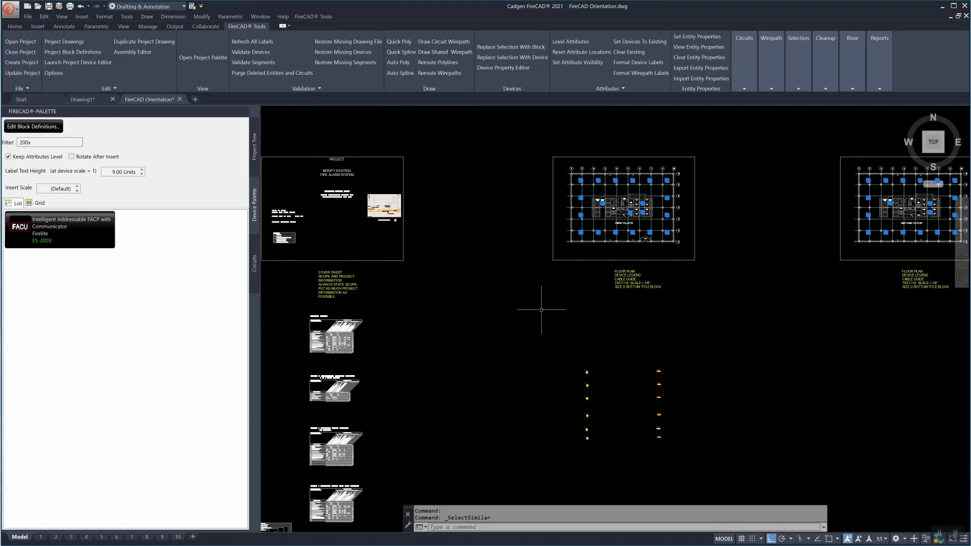
pyautogui.press('Escape')
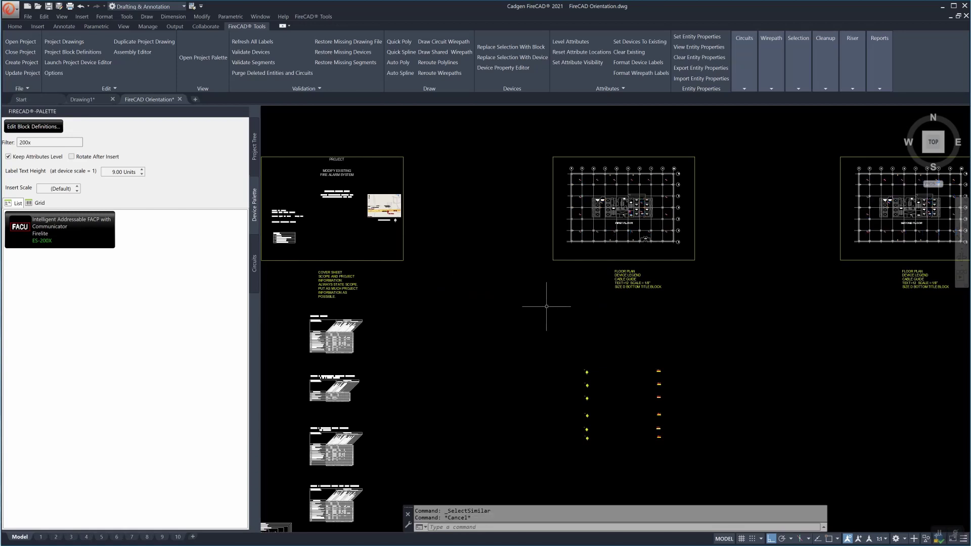
pyautogui.moveTo(569, 303)
pyautogui.mouseDown(button='middle')
pyautogui.moveTo(557, 320)
pyautogui.moveTo(478, 358)
pyautogui.mouseUp(button='middle')
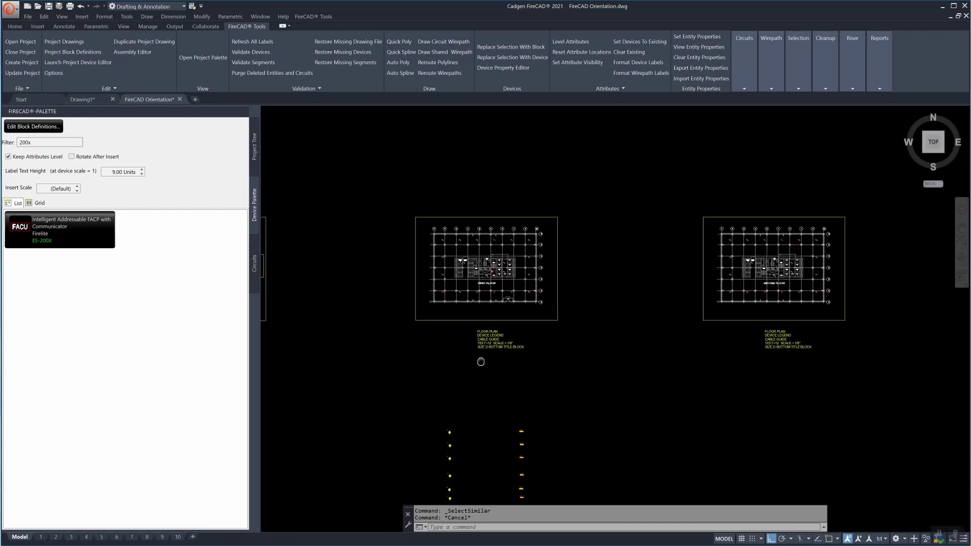
# Start a device legend that includes ALL devices
pyautogui.click(877, 88)
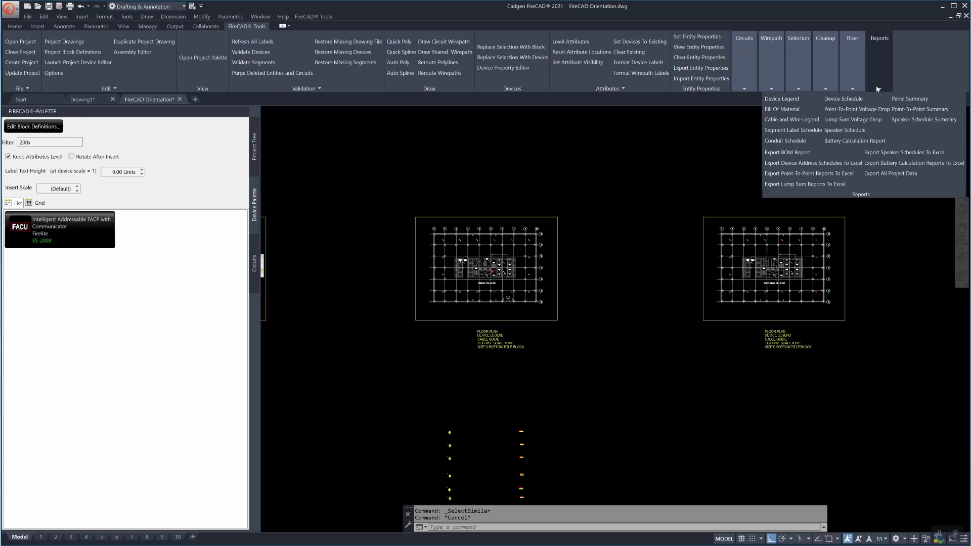
pyautogui.click(771, 99)
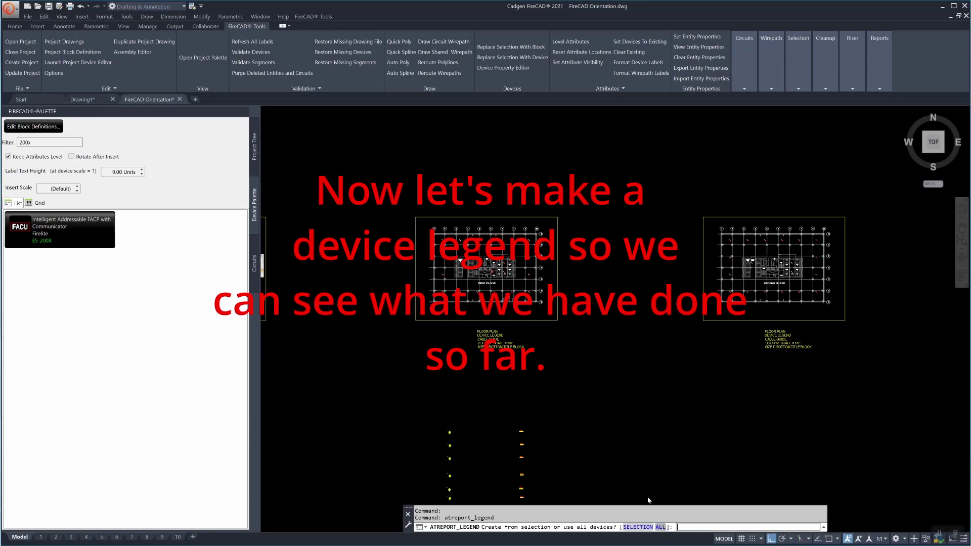
pyautogui.write('ALL')
pyautogui.press('Return')
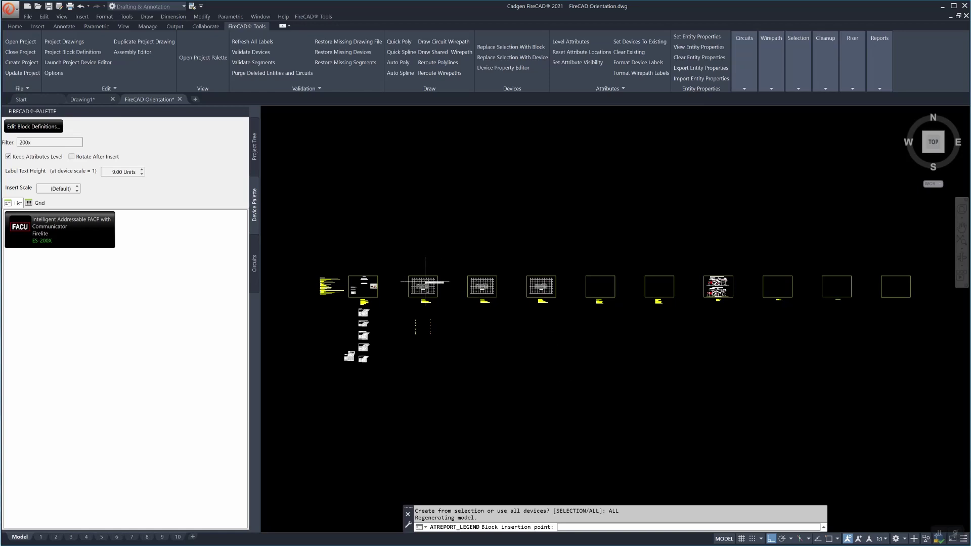
# Place the legend table above the first-floor plan and bring it into view
pyautogui.scroll(8, 405, 270)
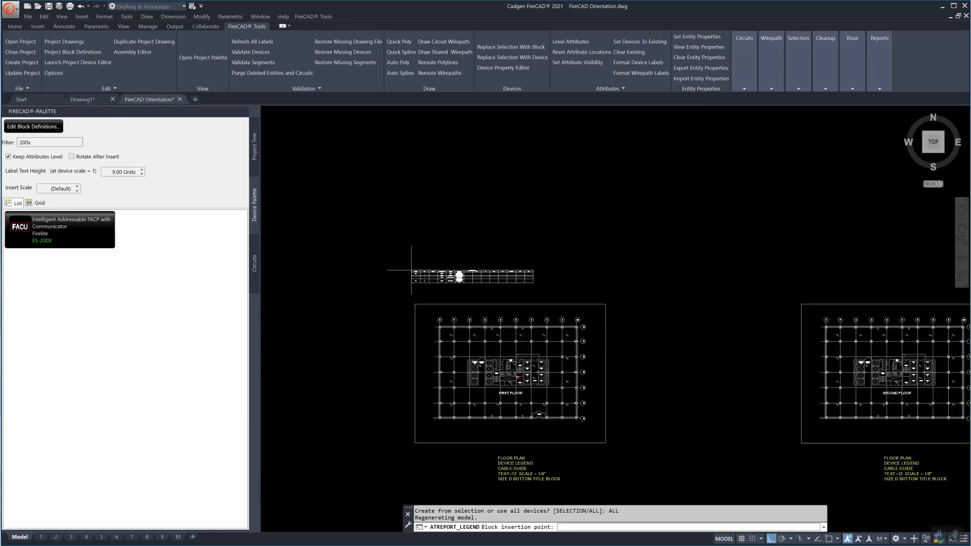
pyautogui.click(416, 265)
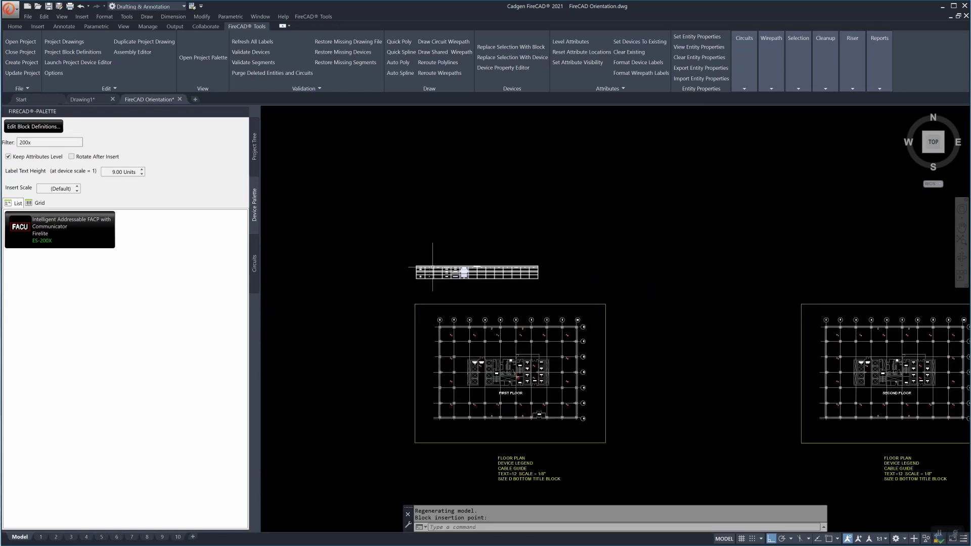
pyautogui.scroll(5, 446, 270)
pyautogui.scroll(5, 446, 269)
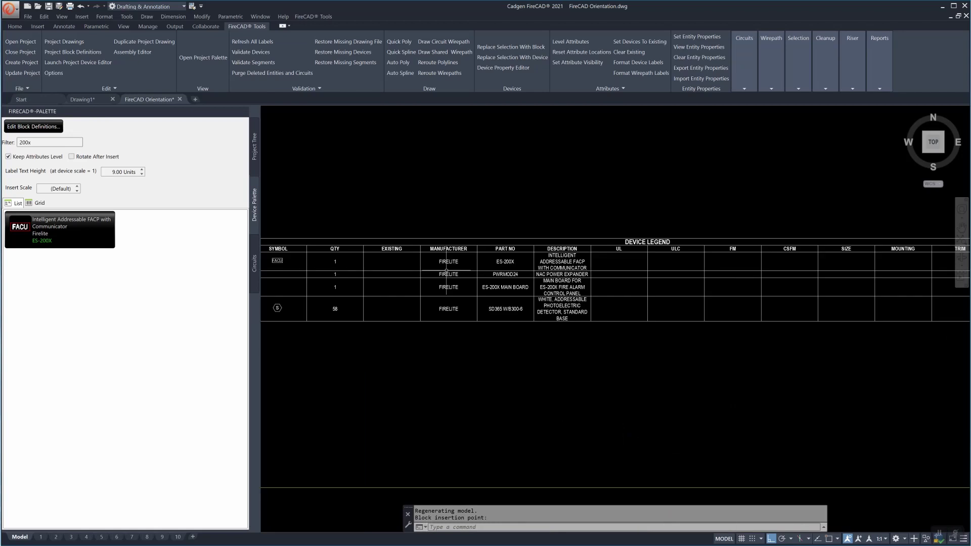
pyautogui.moveTo(447, 270); pyautogui.dragTo(485, 223, button='middle')
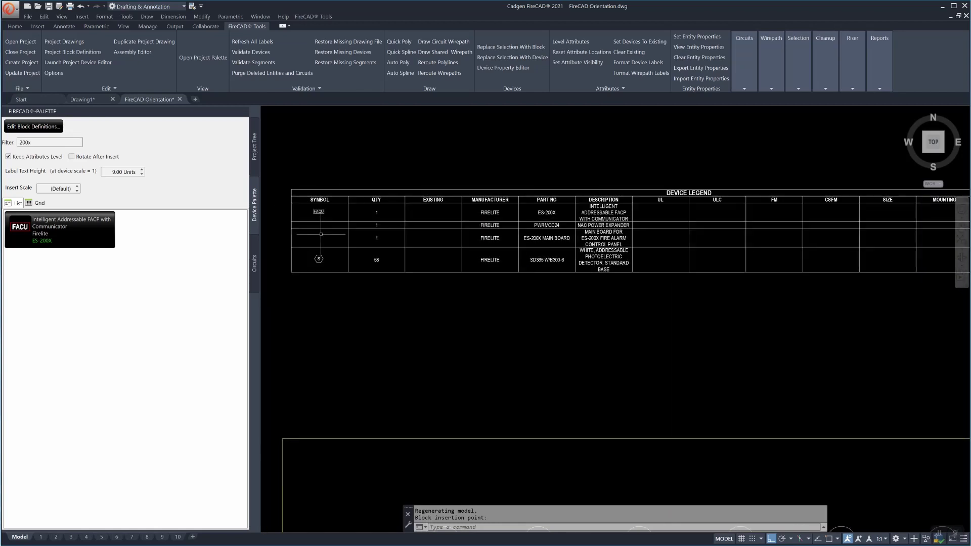
pyautogui.press('Escape')
# Check the legend block's properties, then EXPLODE it into individual lines and text
pyautogui.click(494, 273)
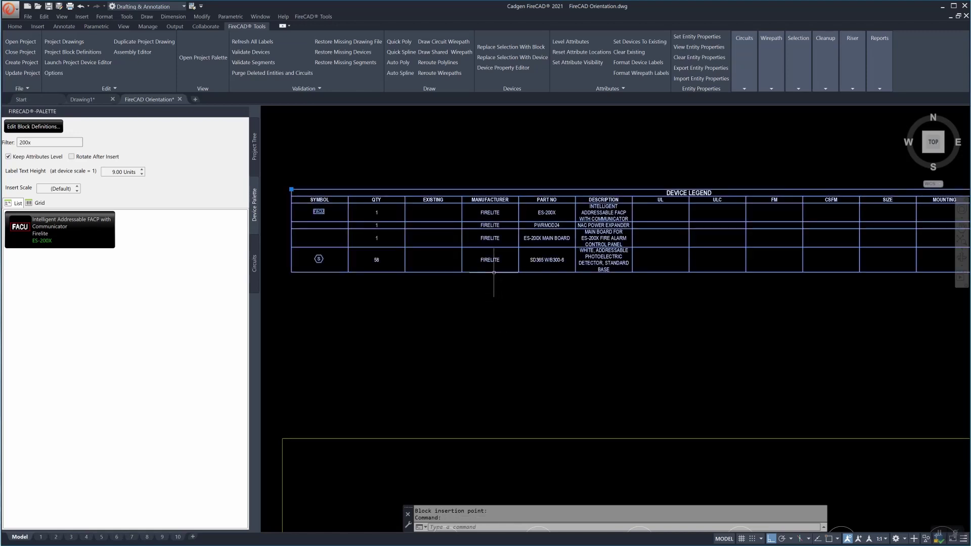
pyautogui.rightClick(494, 273)
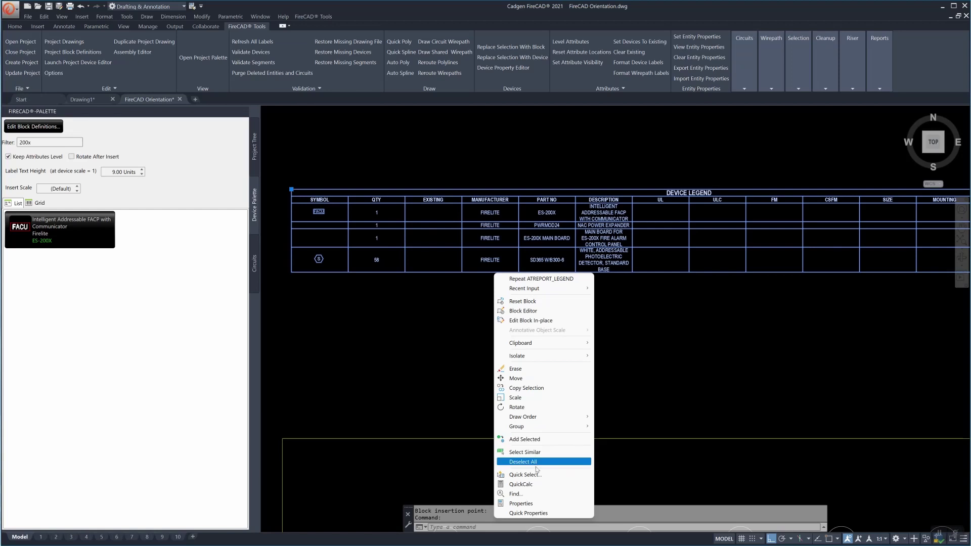
pyautogui.click(526, 504)
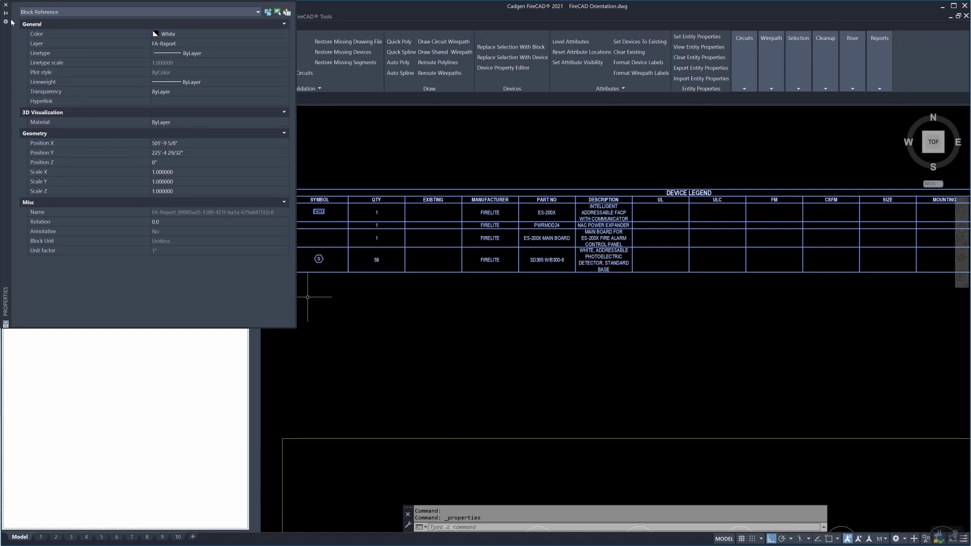
pyautogui.click(6, 5)
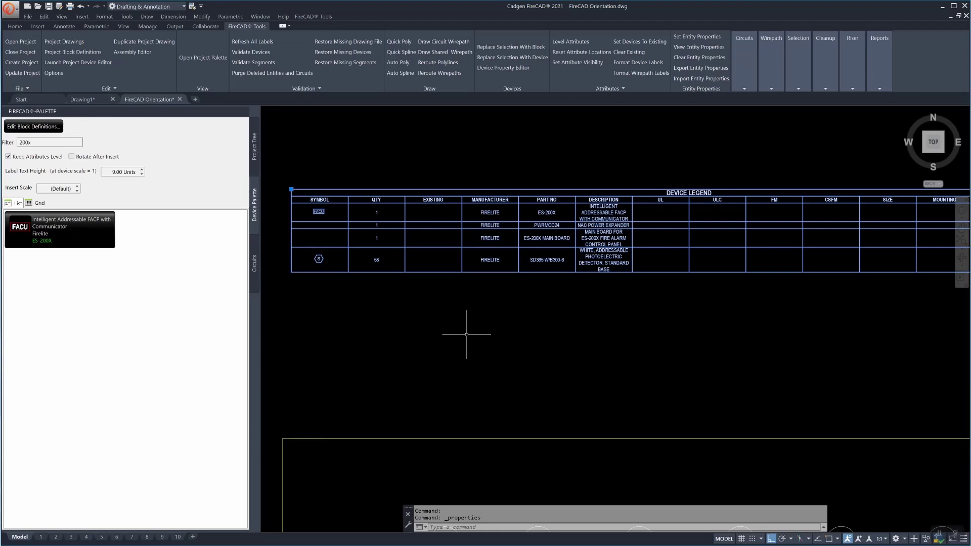
pyautogui.write('E')
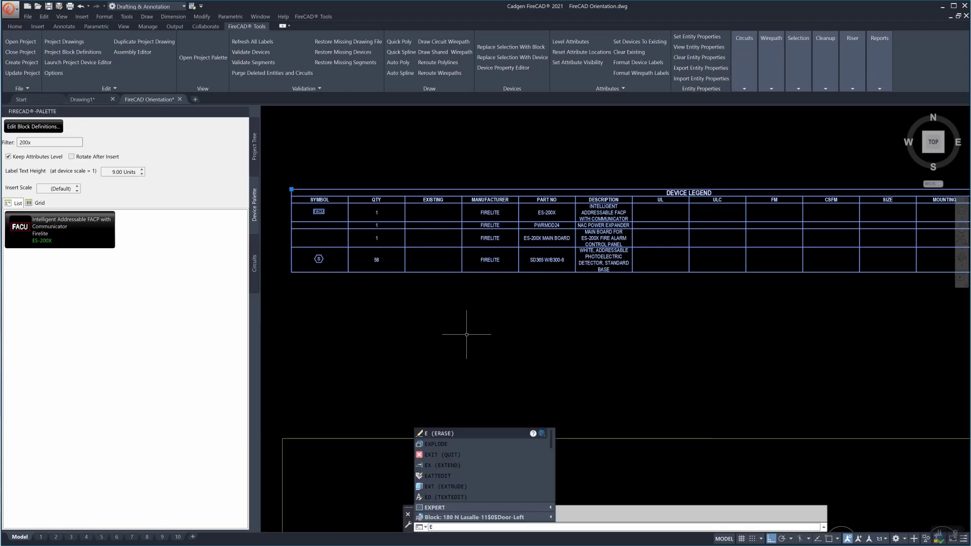
pyautogui.write('XPLODE')
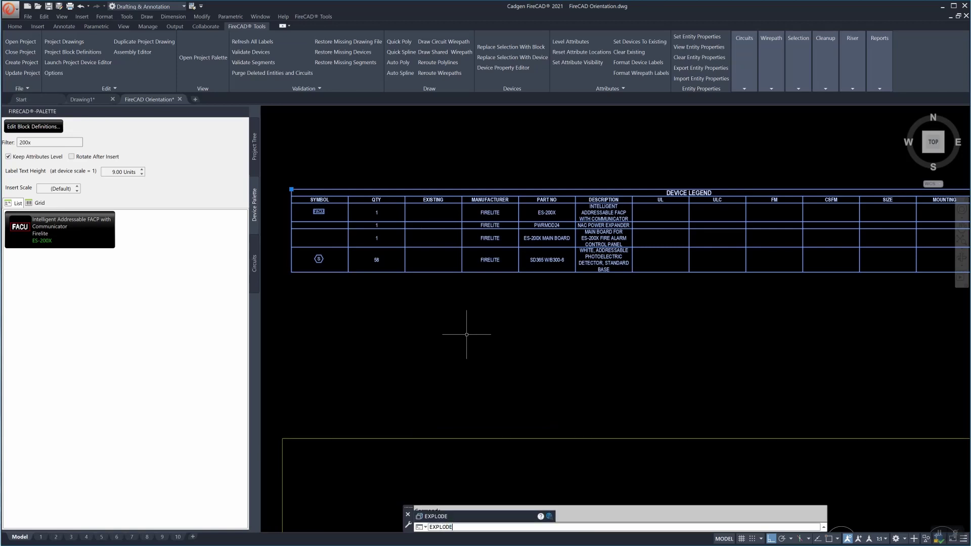
pyautogui.press('Return')
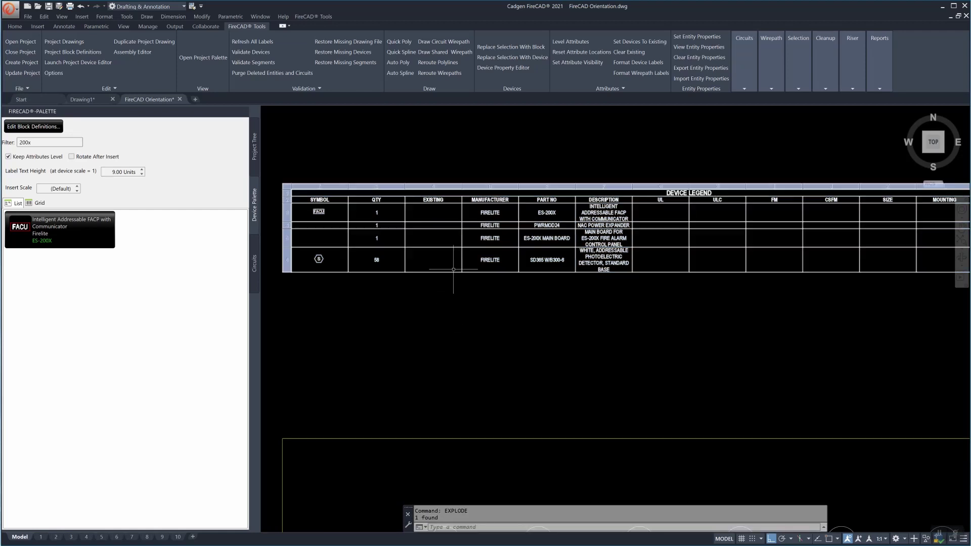
# Select the device legend table and review its properties
pyautogui.click(431, 212)
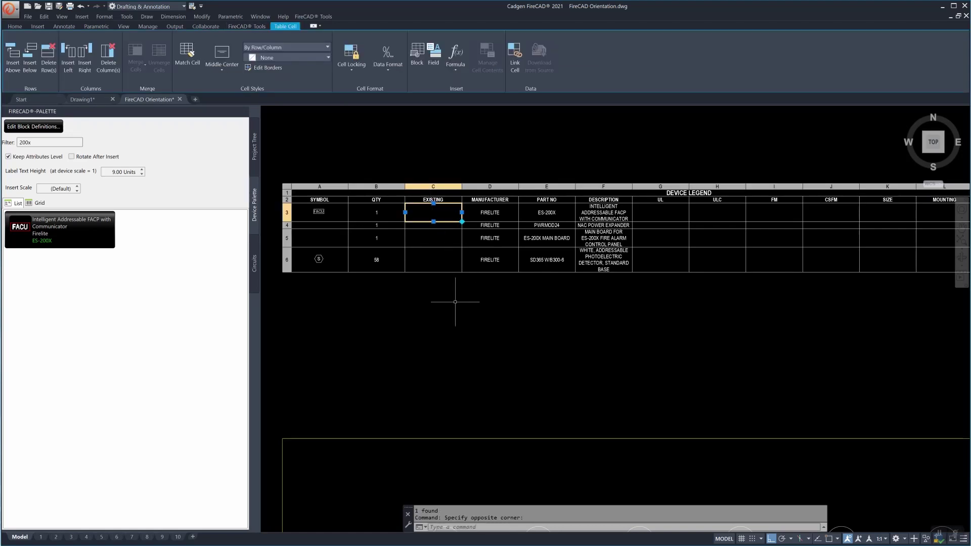
pyautogui.press('Escape')
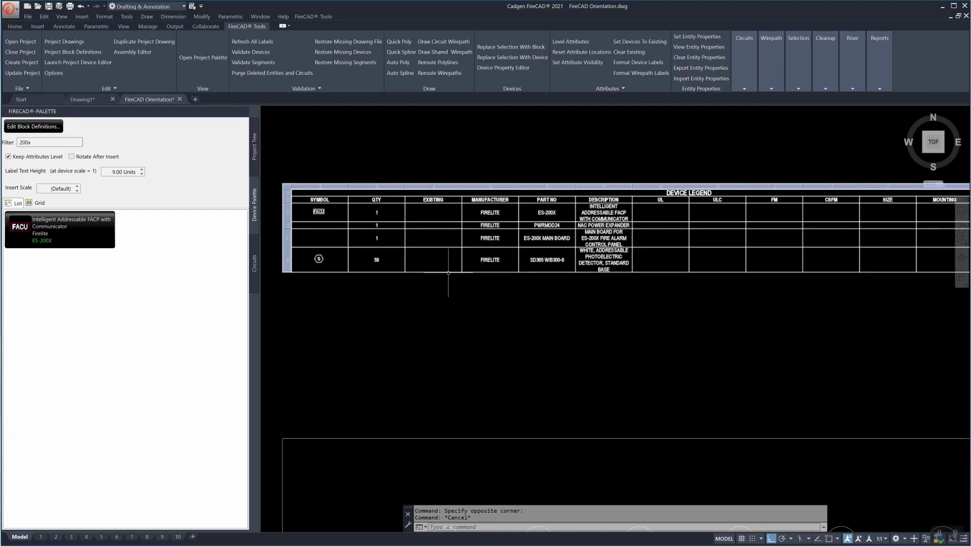
pyautogui.click(448, 273)
pyautogui.rightClick(449, 273)
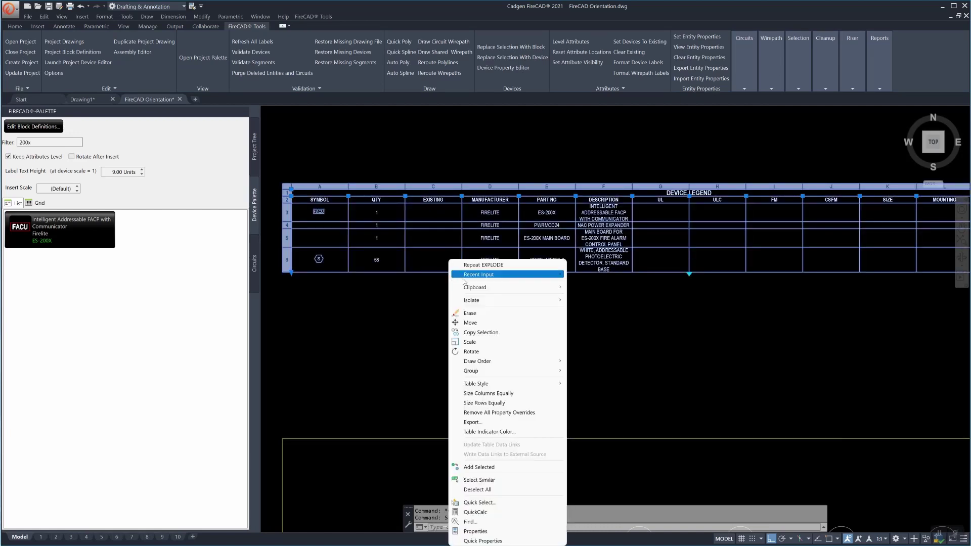
pyautogui.click(476, 532)
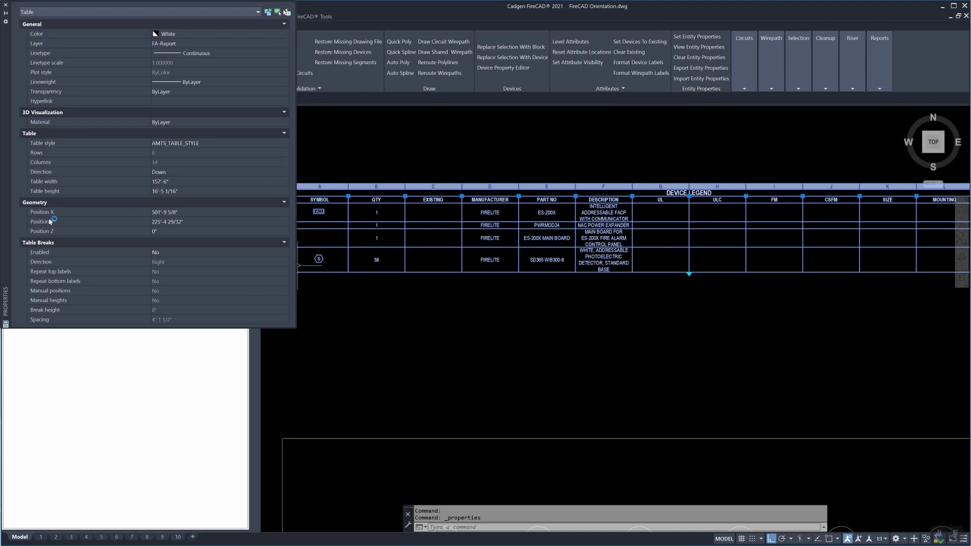
pyautogui.click(6, 5)
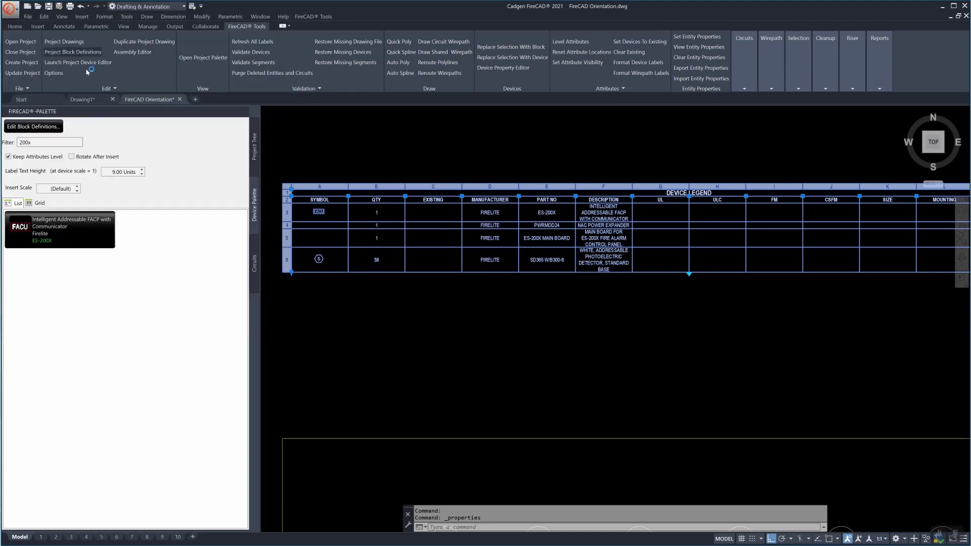
# Delete the EXISTING column from the legend table
pyautogui.click(428, 214)
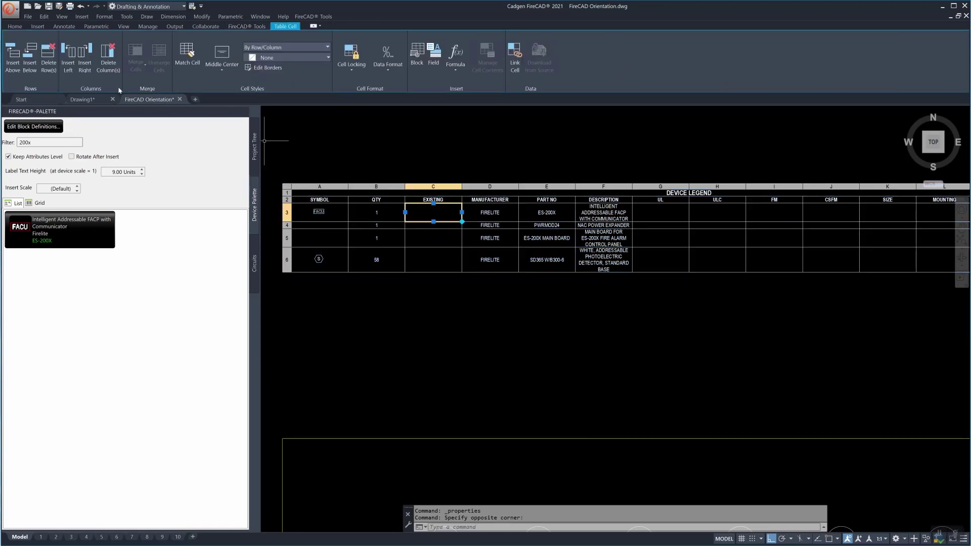
pyautogui.click(108, 59)
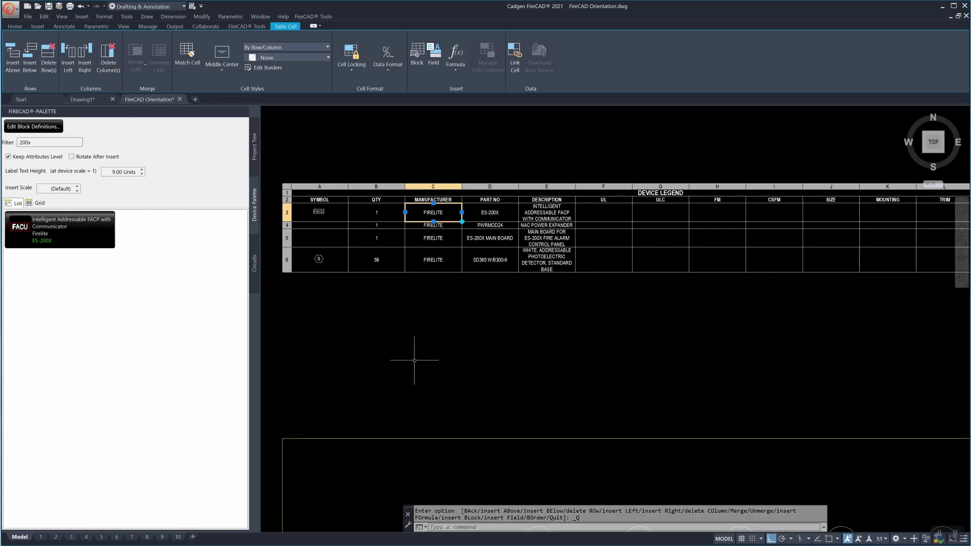
pyautogui.press('Escape')
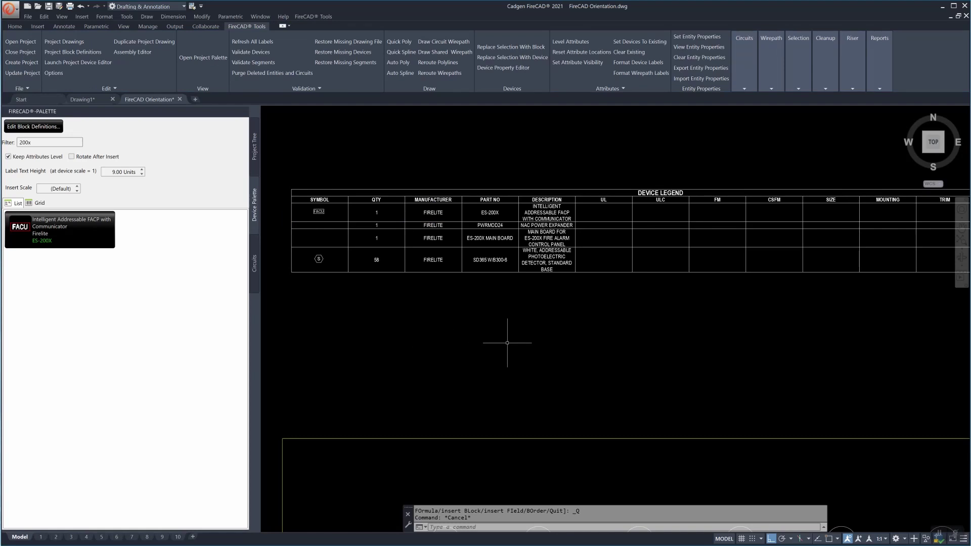
# Pan the legend to reveal the BOX column, then begin editing the SD365 detector description in cell E4
pyautogui.moveTo(585, 335); pyautogui.dragTo(423, 337, button='middle')
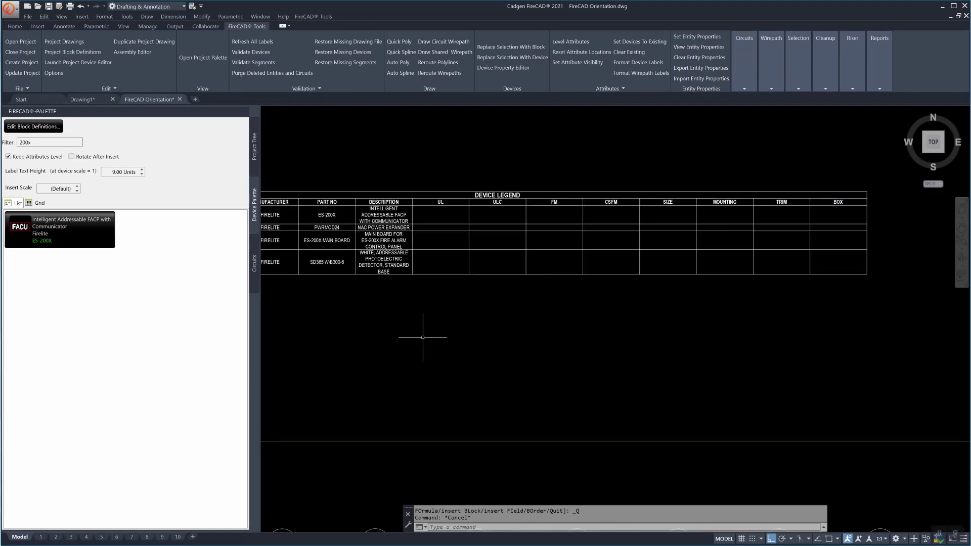
pyautogui.click(442, 213)
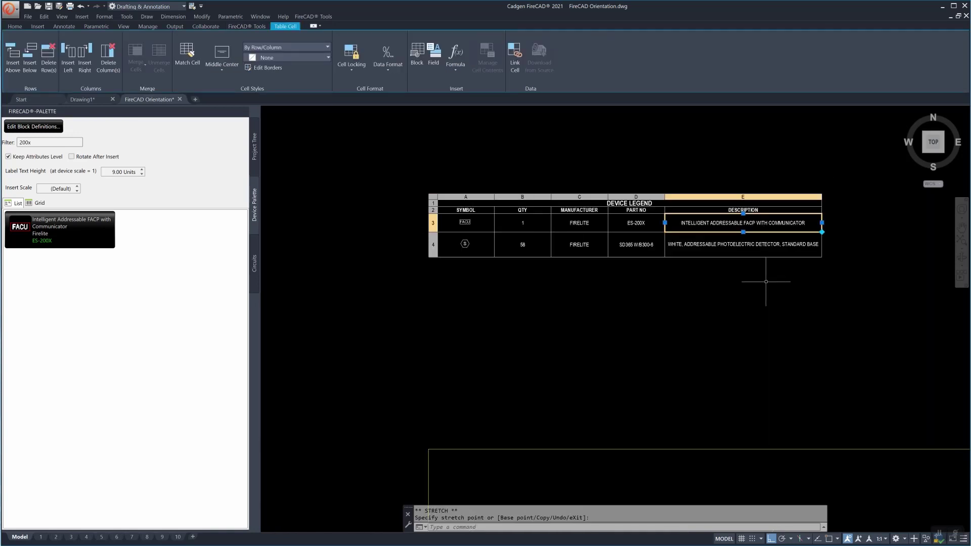
pyautogui.press('Escape')
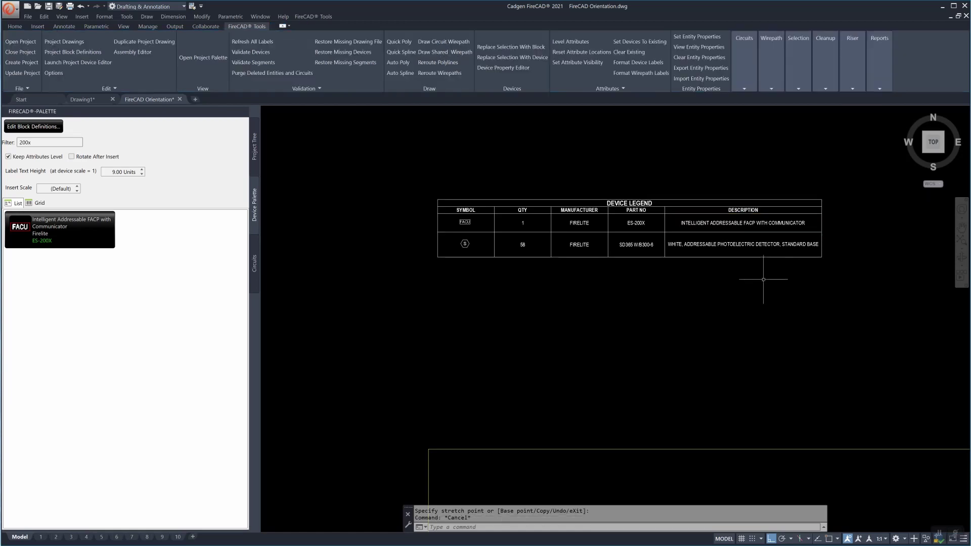
pyautogui.click(753, 244)
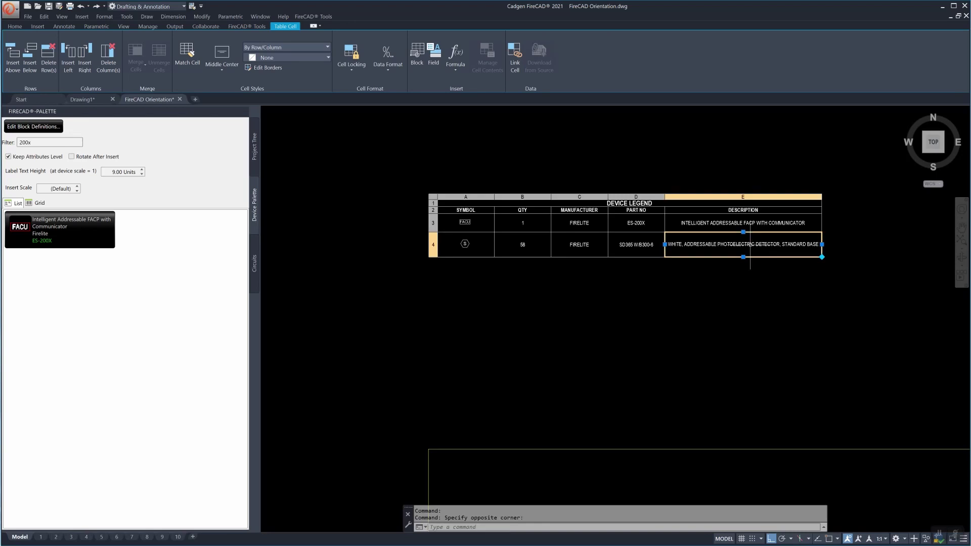
pyautogui.doubleClick(750, 245)
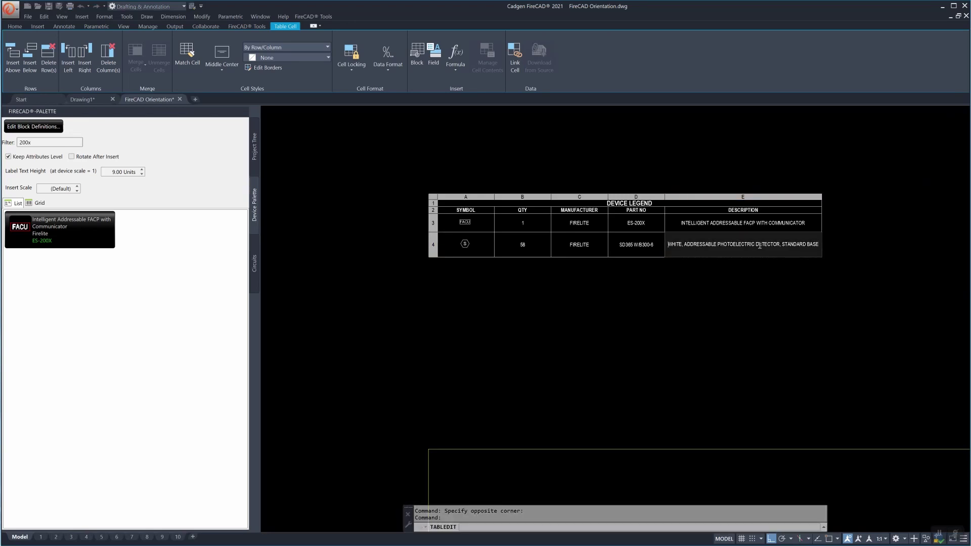
# Delete "WHITE," from the SD365 detector description in cell E4
pyautogui.click(686, 247)
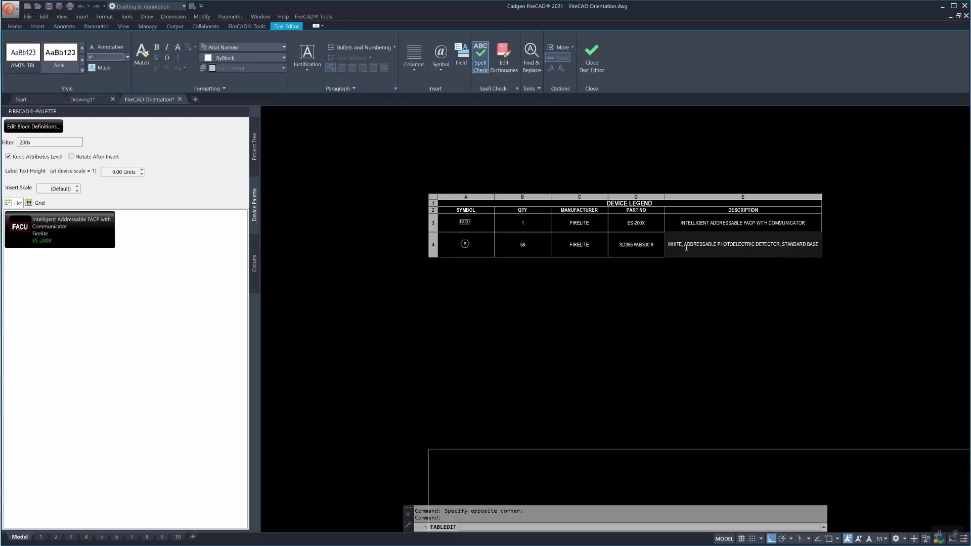
pyautogui.moveTo(685, 246); pyautogui.dragTo(666, 246)
pyautogui.press('Delete')
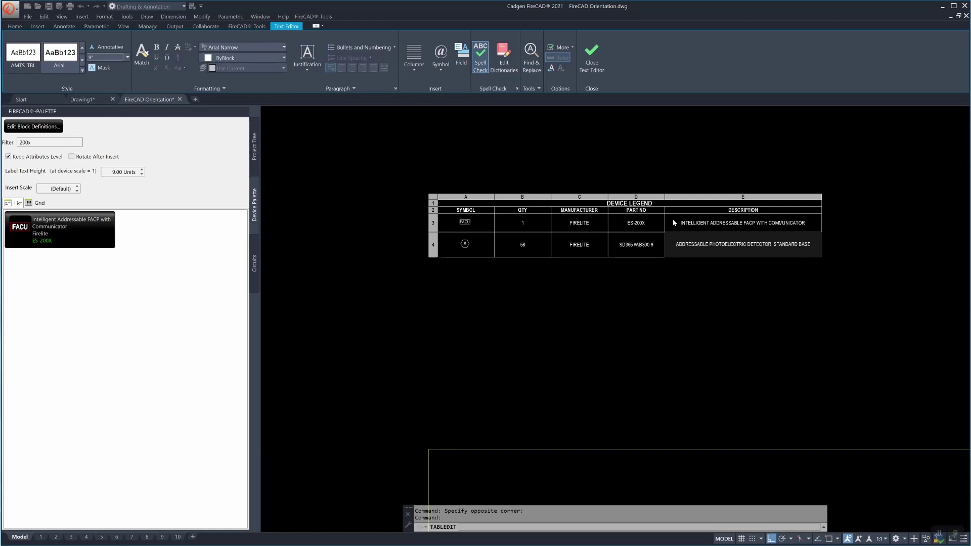
pyautogui.press('Escape')
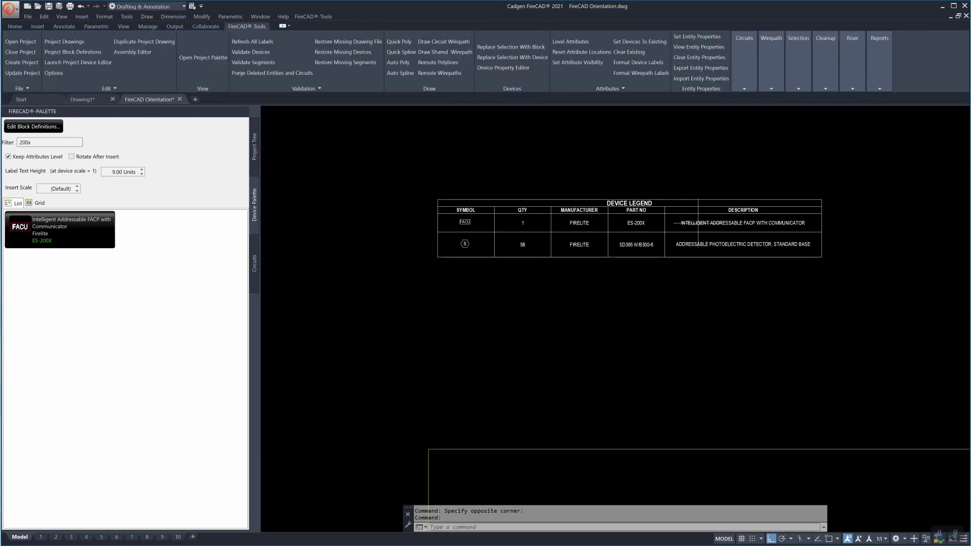
# Remove INTELLIGENT from the ES-200X panel description in E3, leaving "ADDRESSABLE FACP WITH COMMUNICATOR"
pyautogui.click(698, 224)
pyautogui.doubleClick(699, 224)
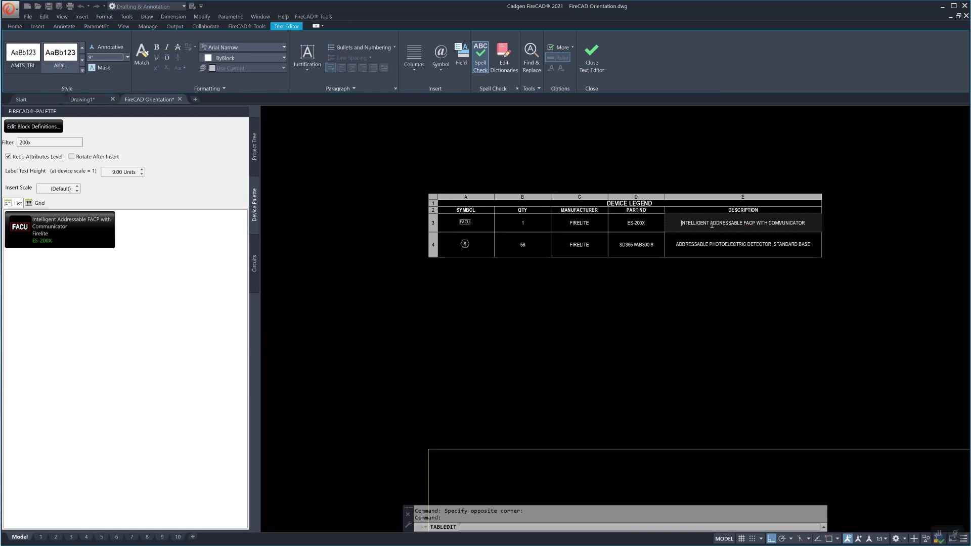
pyautogui.moveTo(707, 226); pyautogui.dragTo(681, 226)
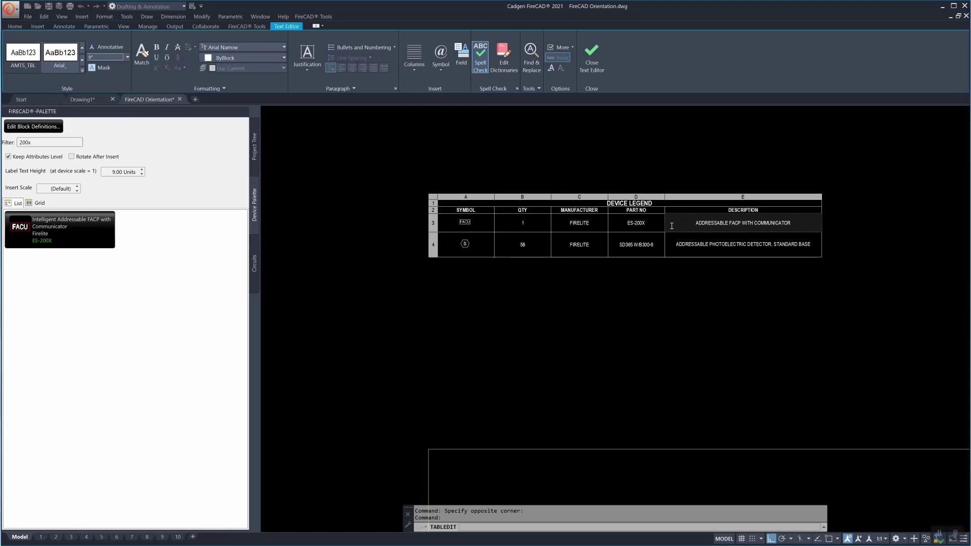
pyautogui.click(675, 169)
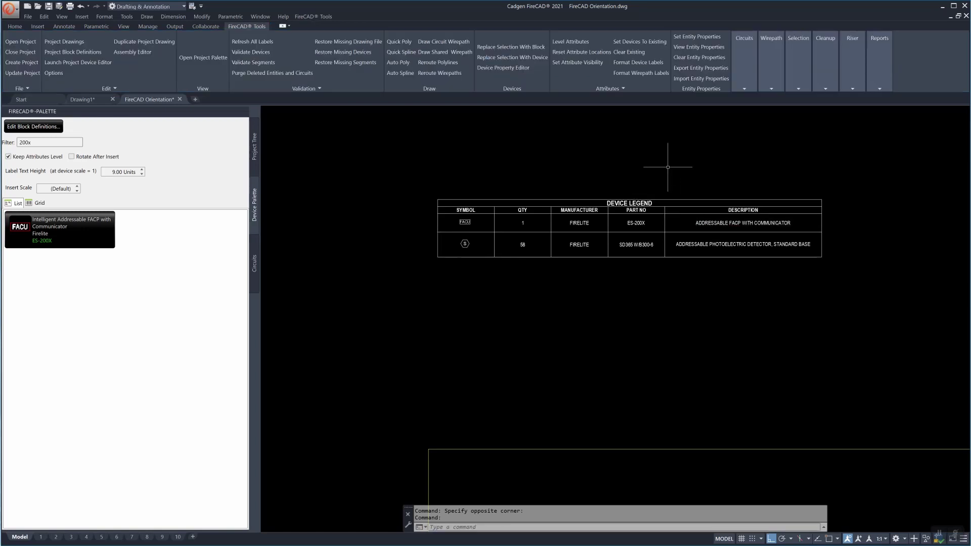